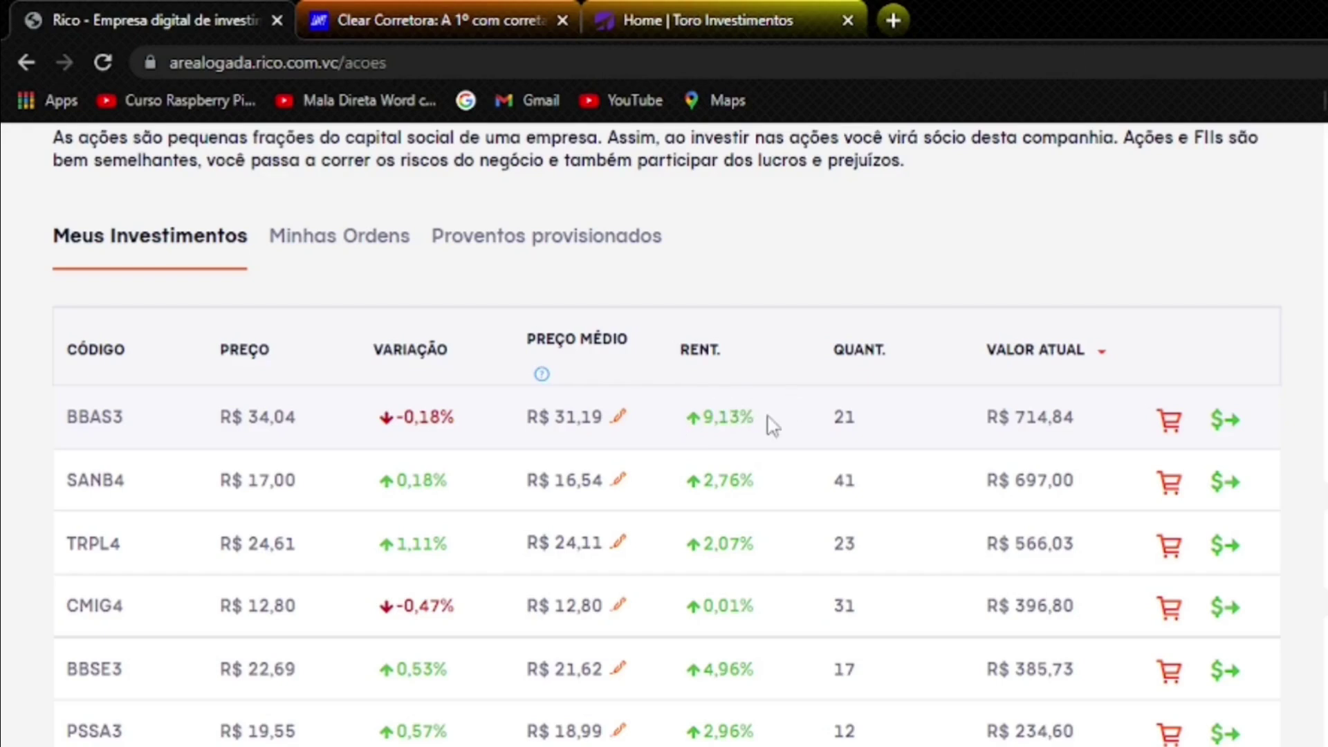
Step: Examine the stock holdings table's returns, quantities and current values, along with the recommended portfolios and the Negocie Ações form
double_click(847, 417)
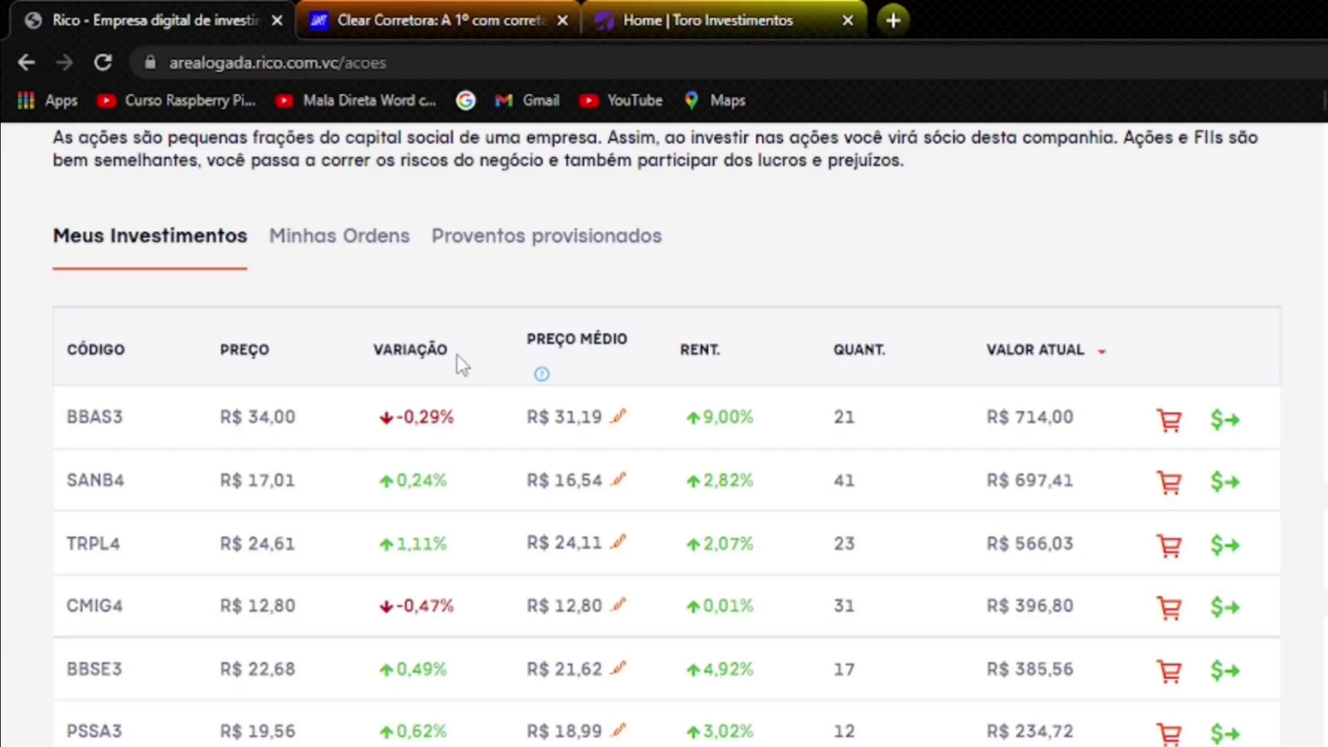
scroll(492, 332, "down", 14)
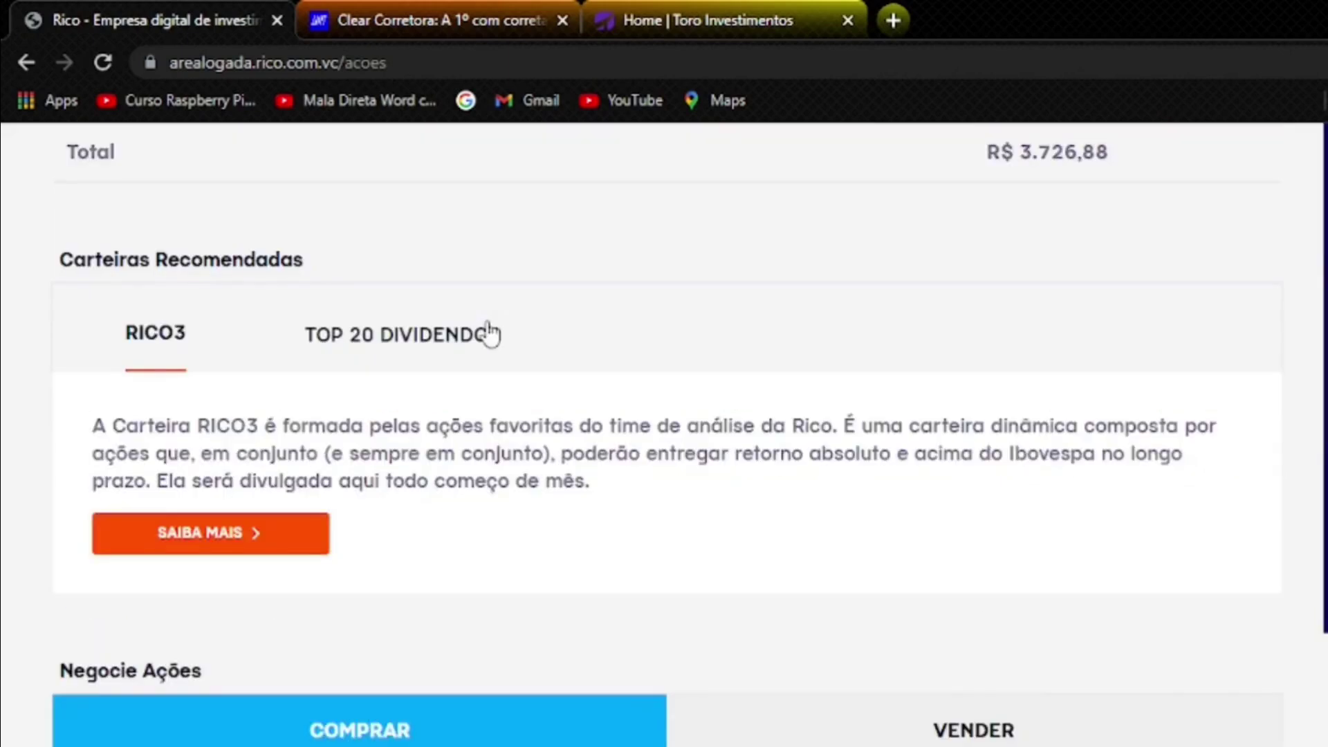
scroll(491, 332, "down", 3)
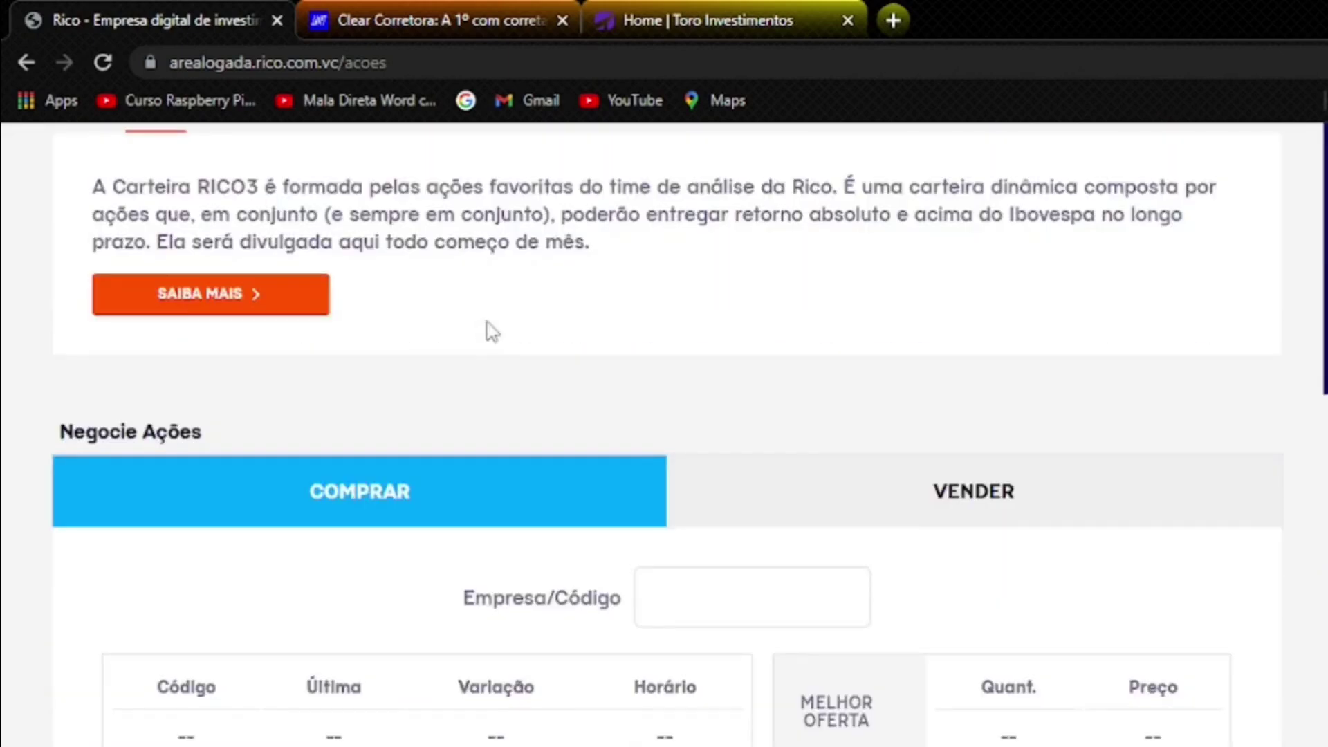
scroll(489, 330, "up", 18)
scroll(489, 329, "down", 2)
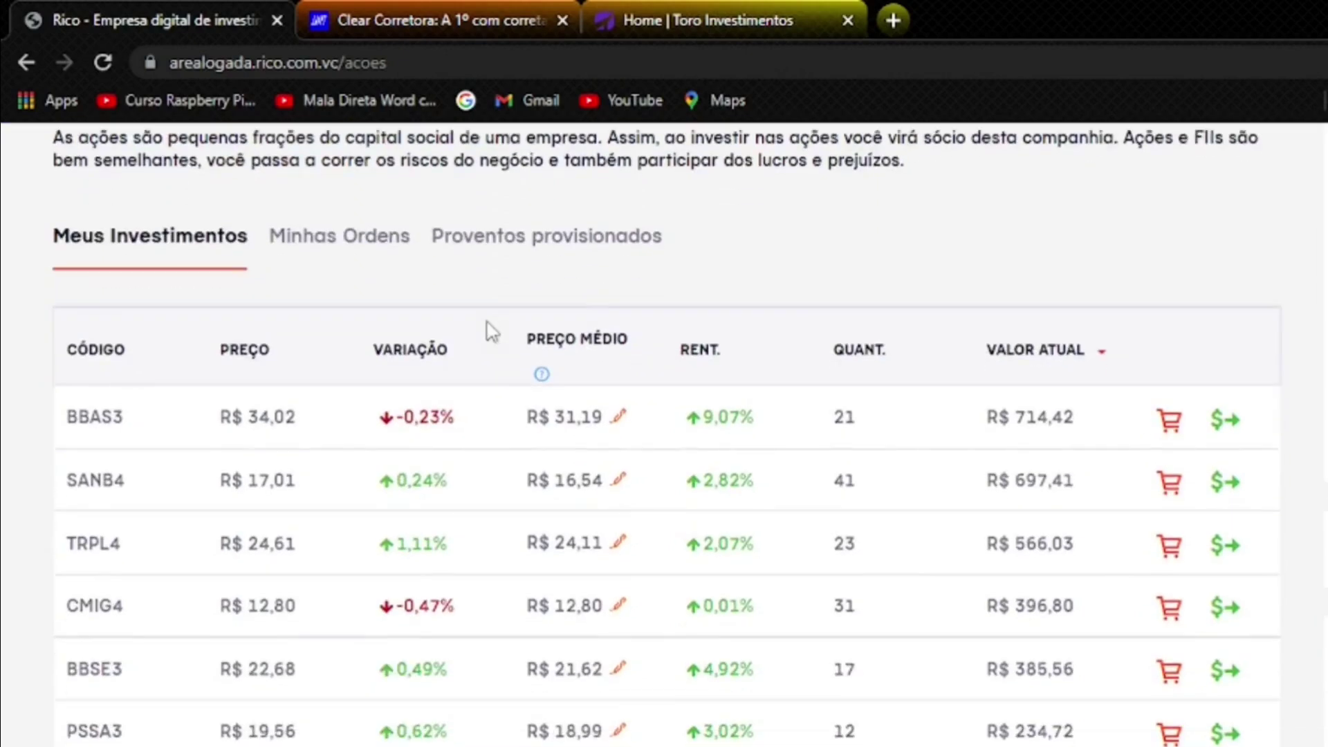
scroll(549, 468, "down", 6)
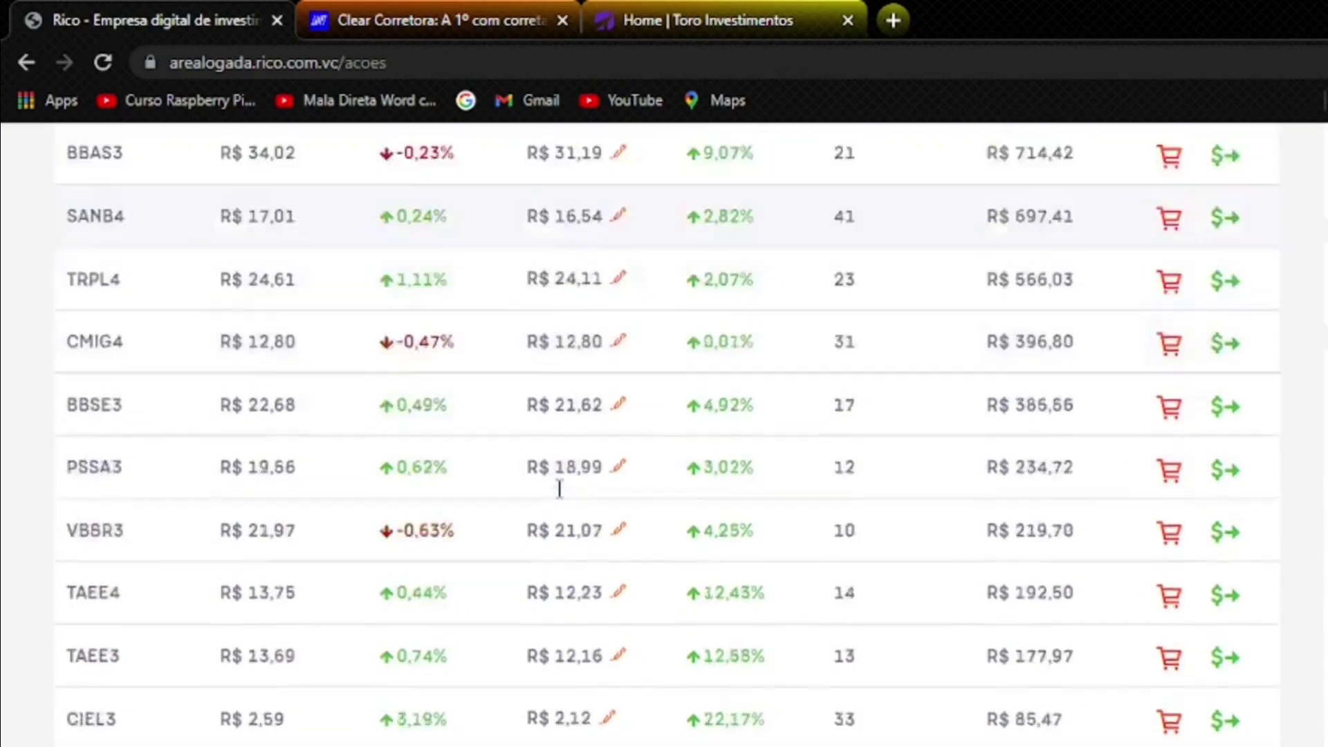
scroll(560, 497, "down", 3)
scroll(560, 496, "down", 4)
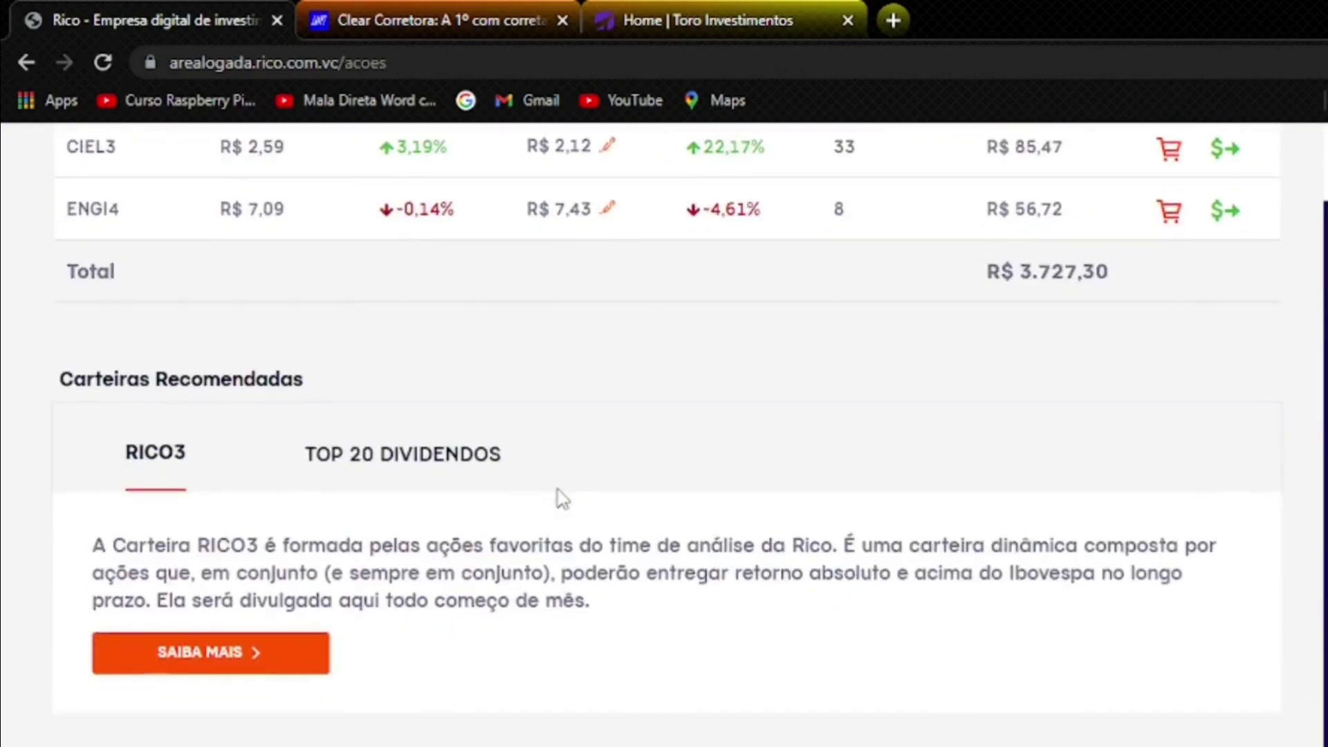
scroll(563, 498, "down", 3)
scroll(557, 498, "down", 2)
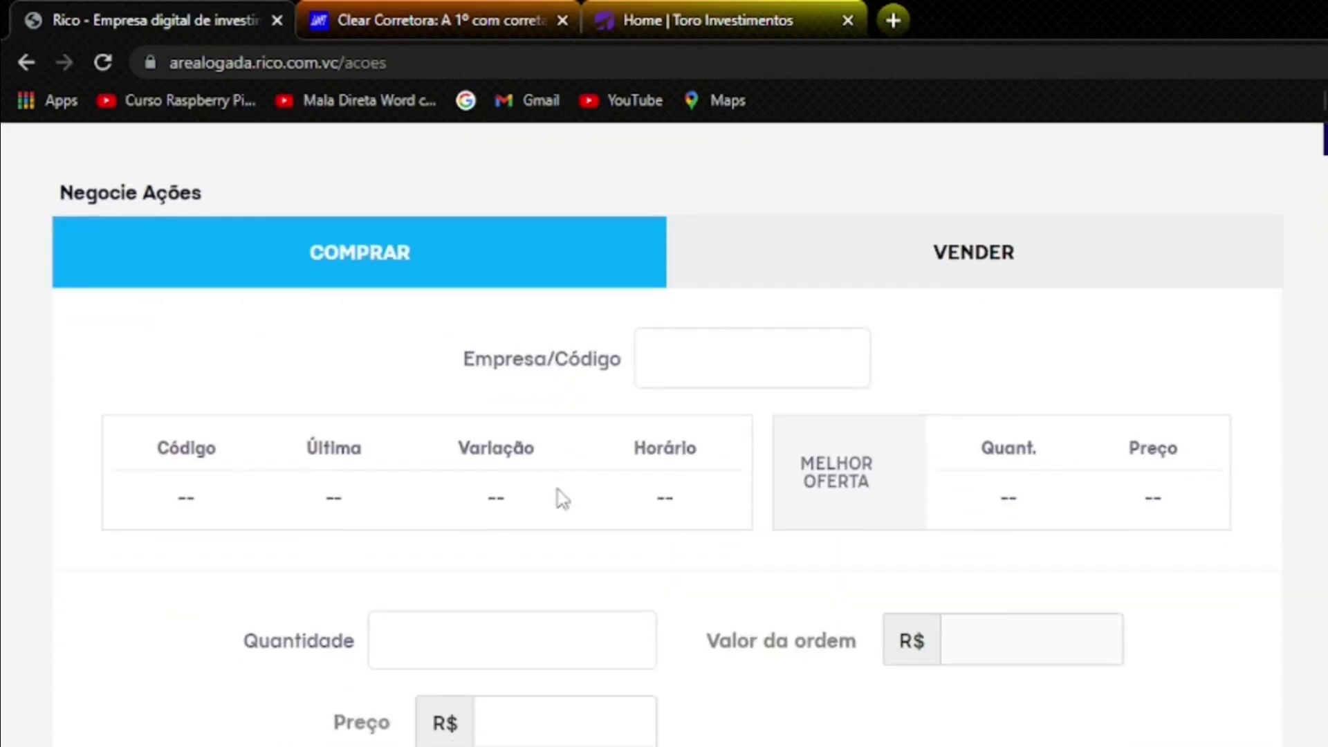
Step: Compare the selling and buying modes of the Negocie Ações form, finishing with the buying mode active
left_click(878, 264)
left_click(451, 285)
left_click(873, 251)
left_click(447, 253)
left_click(928, 260)
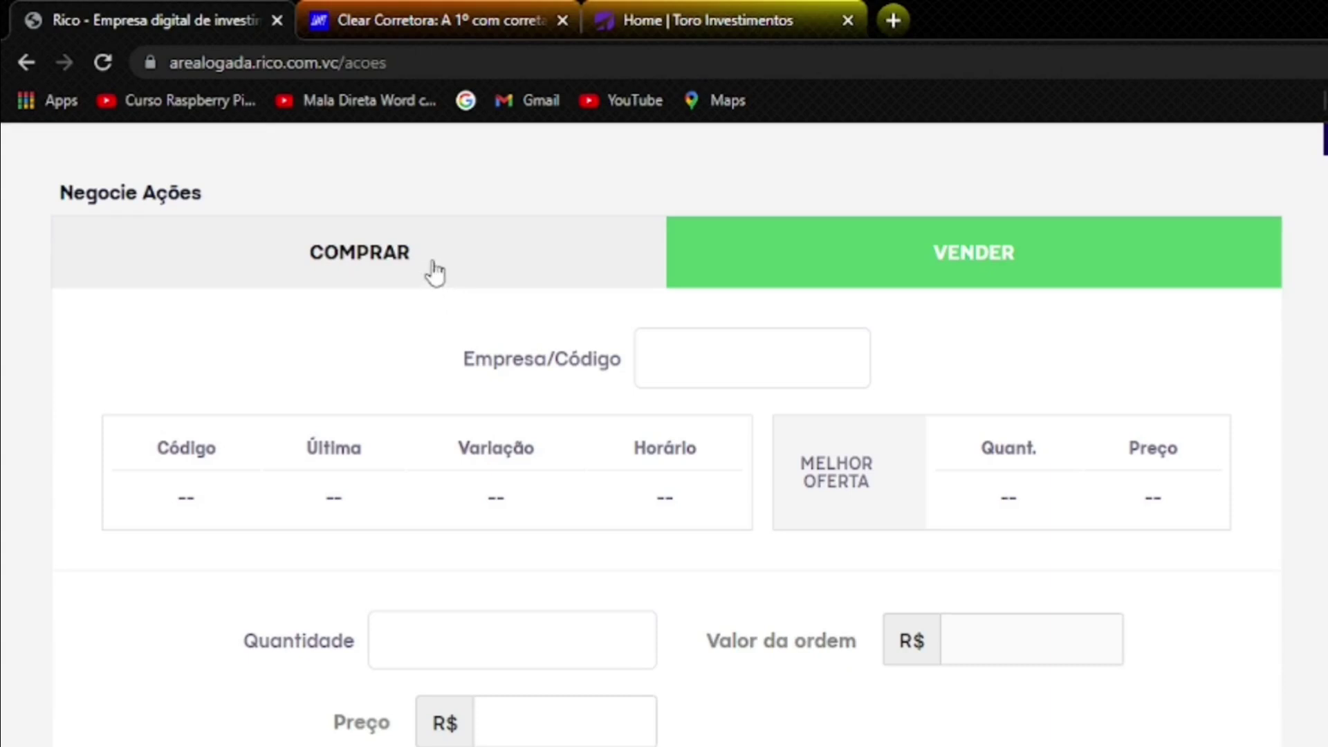
left_click(393, 270)
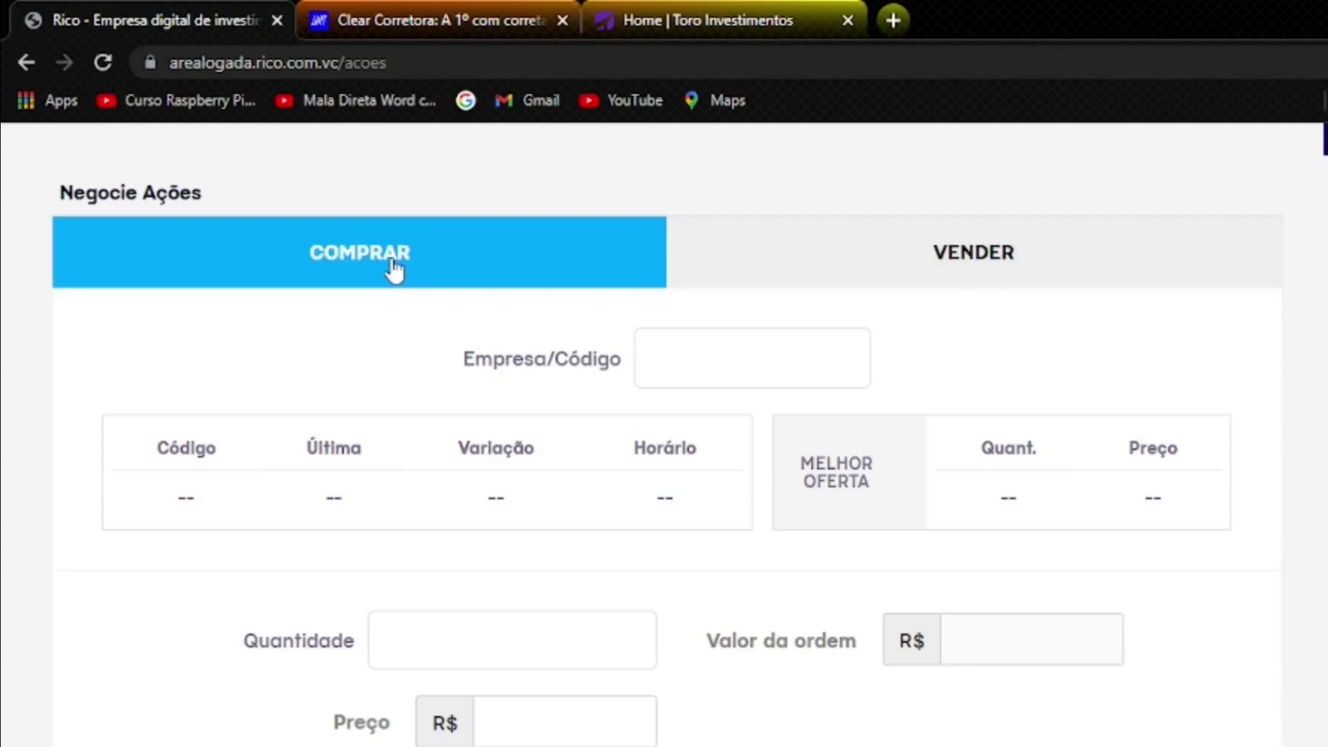
Step: Look up CIELO as the company to buy and choose its fractional share code CIEL3F
left_click(698, 365)
type("SAN")
key("BackSpace")
key("BackSpace")
key("BackSpace")
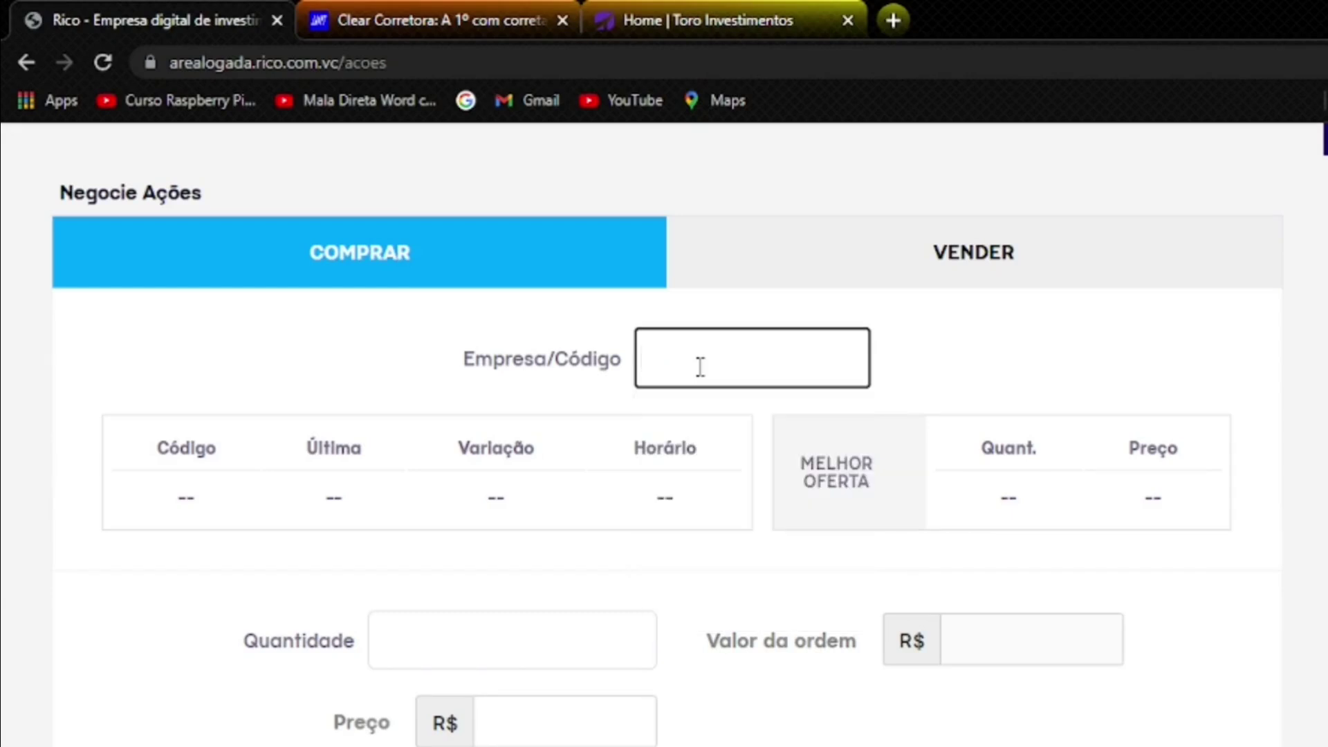
type("CIELO")
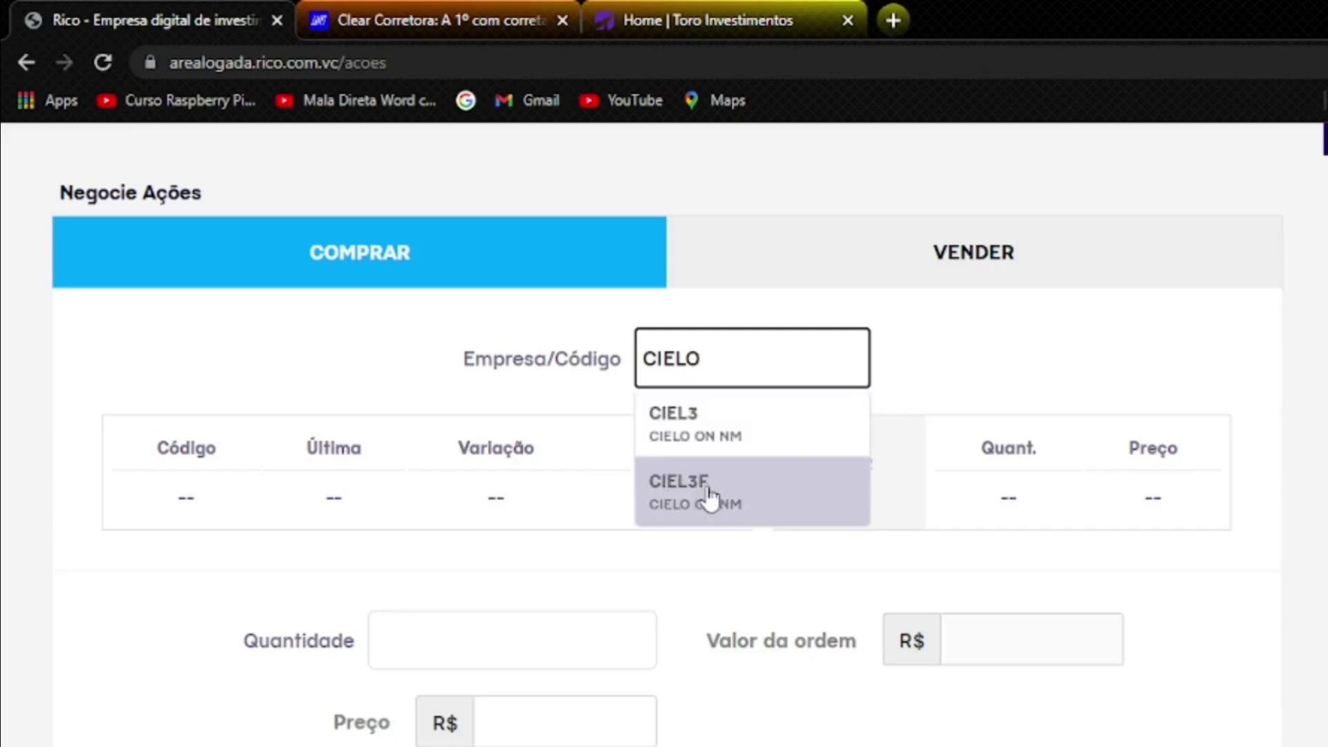
left_click(690, 501)
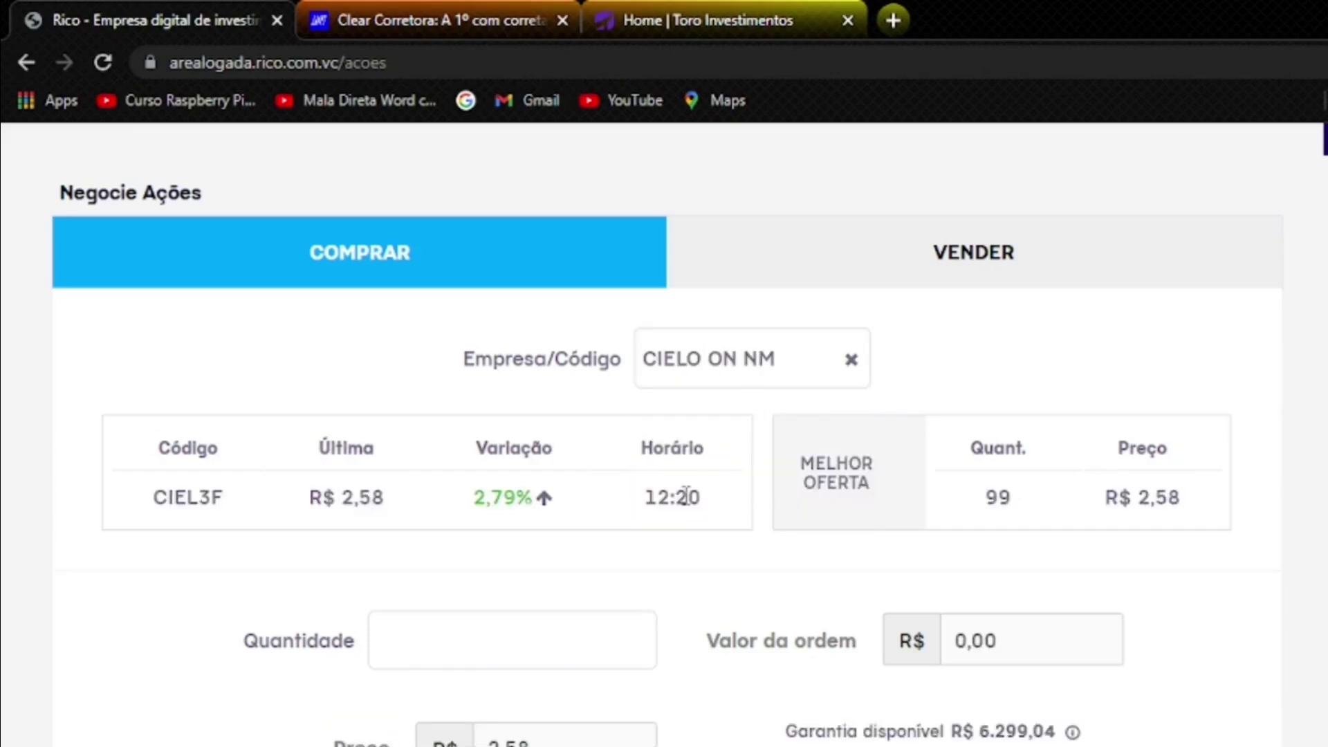
Step: Check the stock code and the last traded price in the quote for the chosen share
left_click_drag(230, 502, 148, 498)
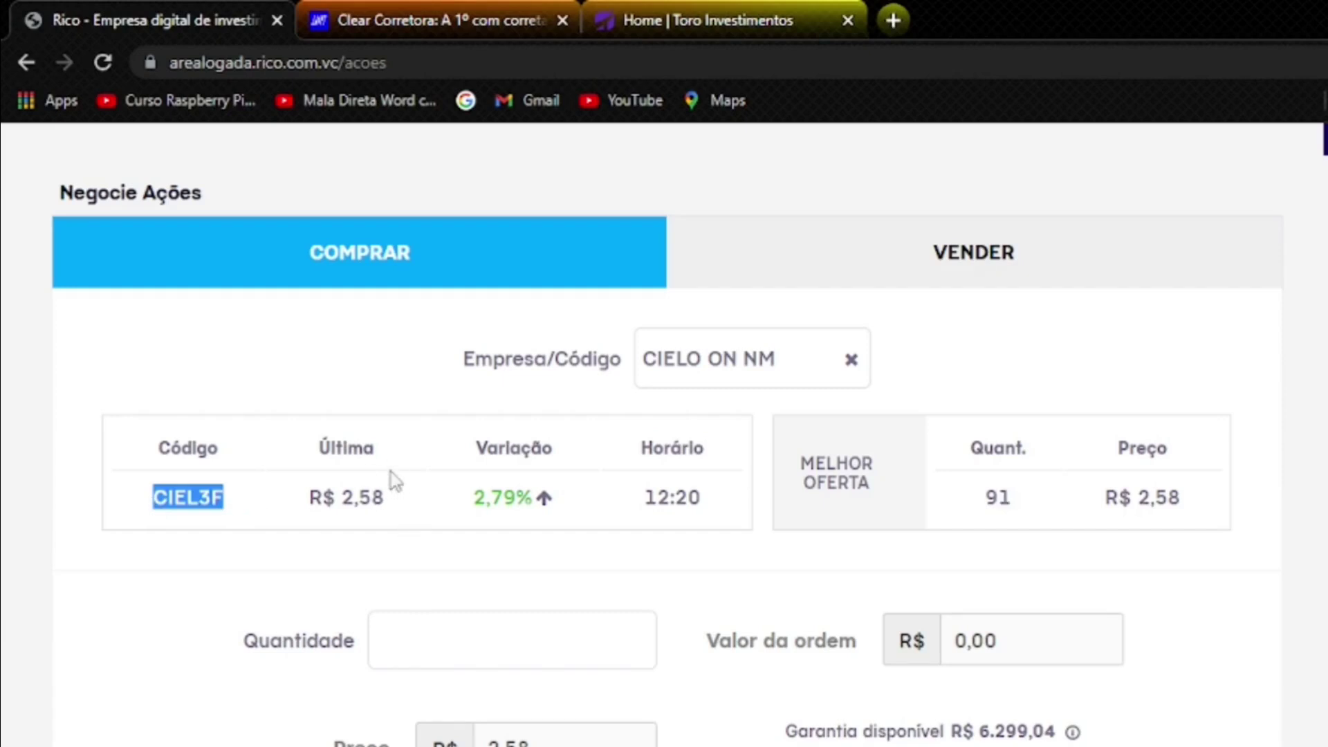
double_click(377, 454)
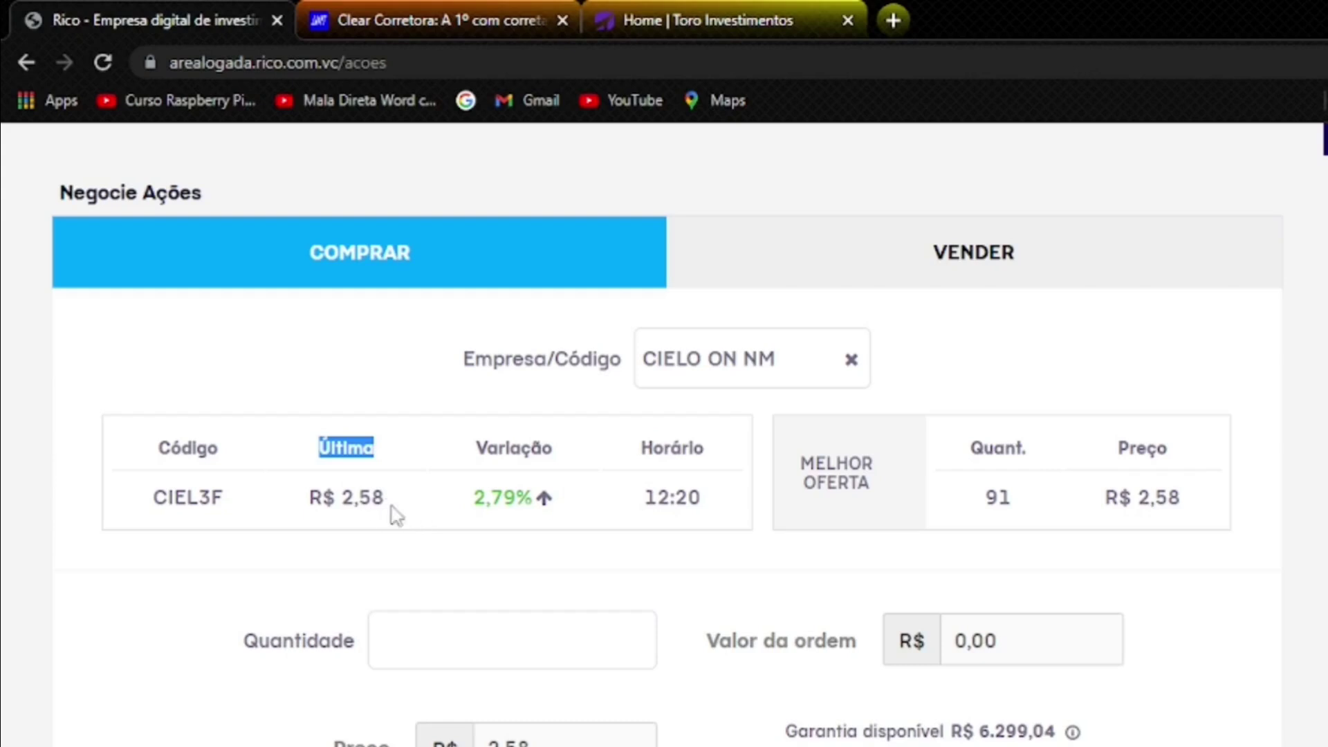
scroll(396, 392, "down", 2)
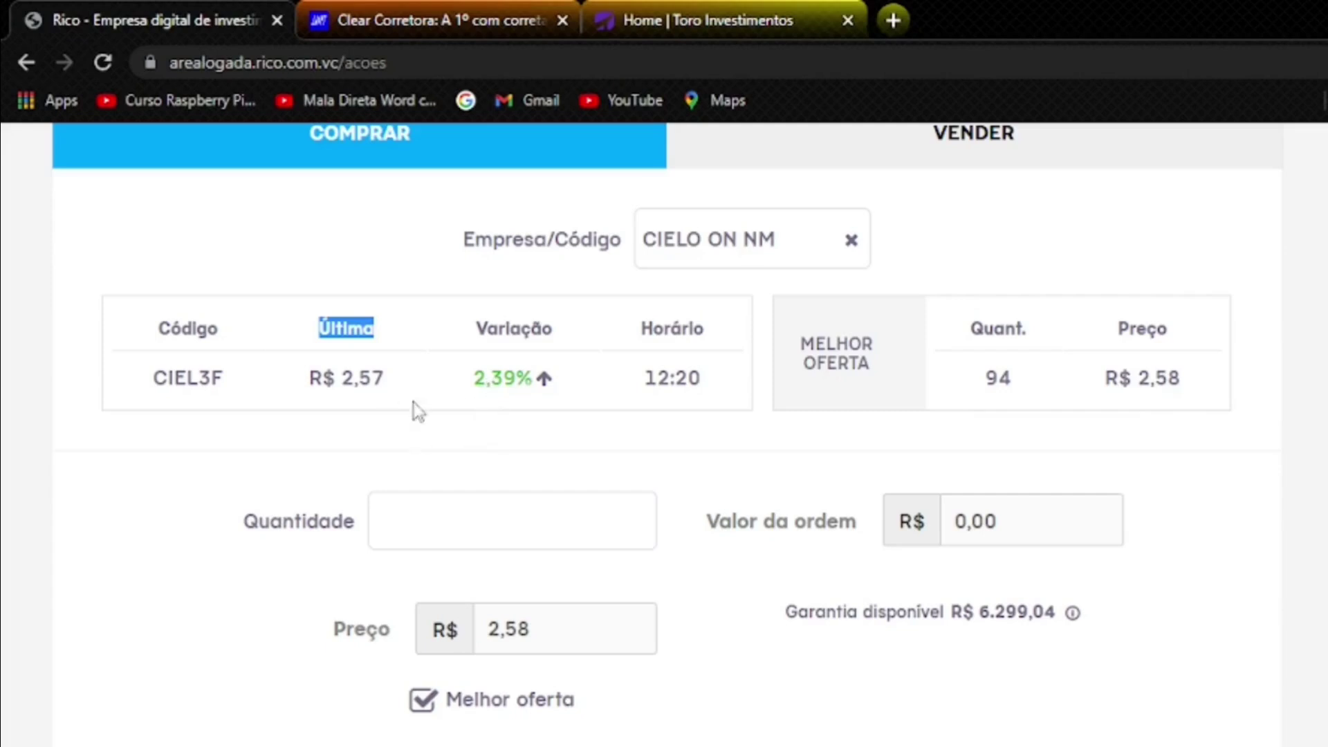
left_click(393, 384)
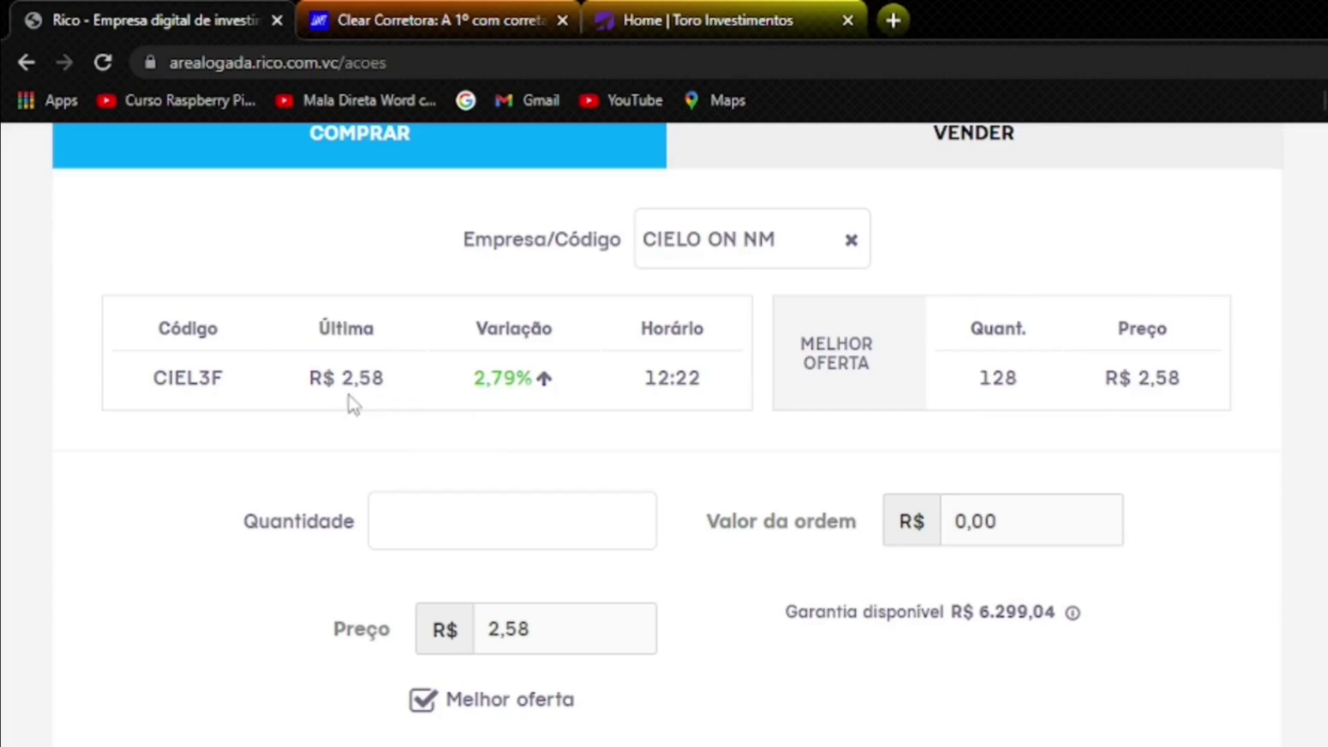
Step: Set the purchase quantity to 2 shares and send the order on to its confirmation summary
left_click(407, 519)
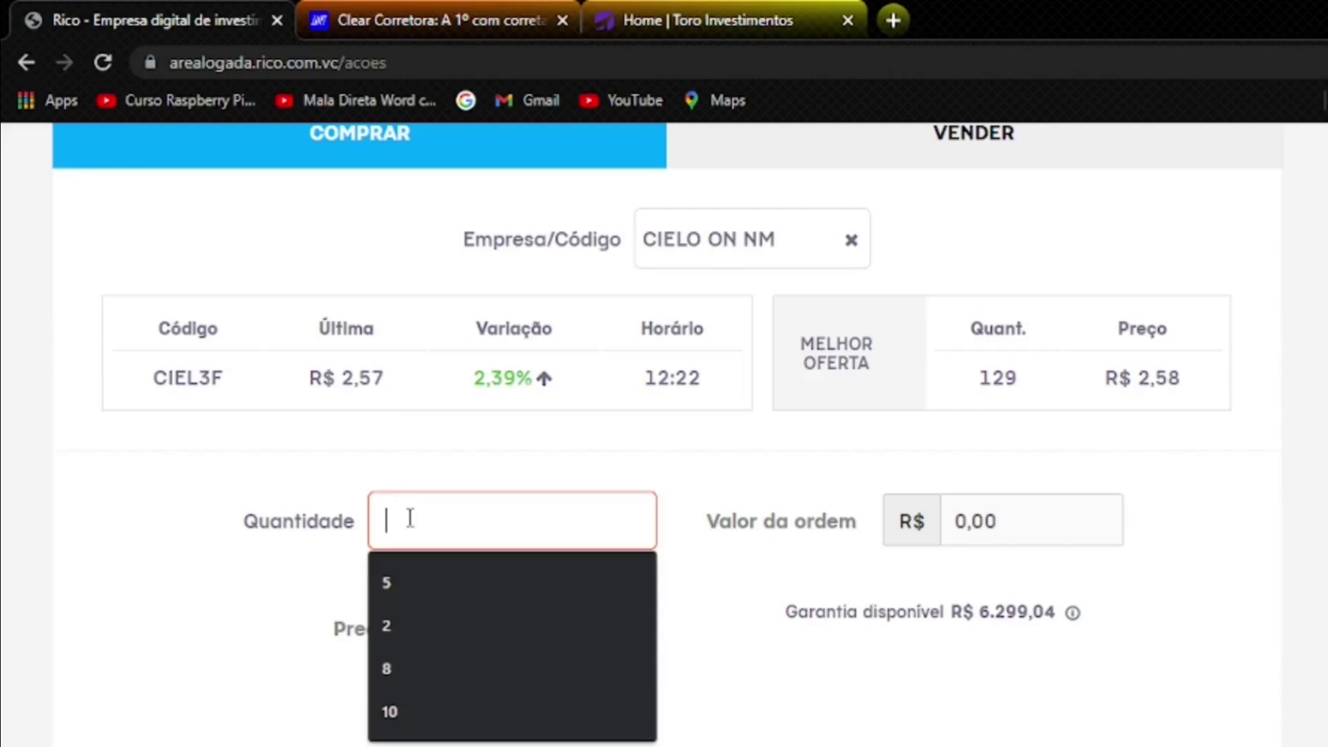
type("2")
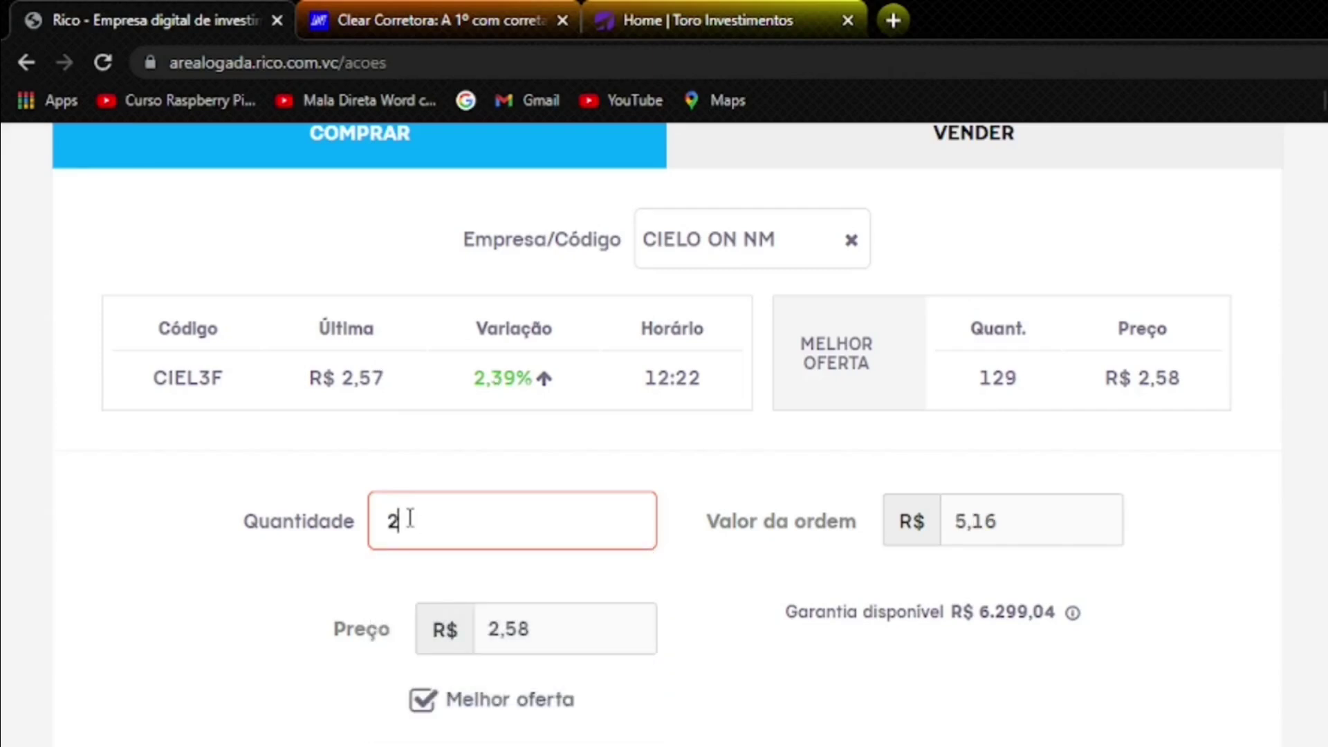
left_click(415, 589)
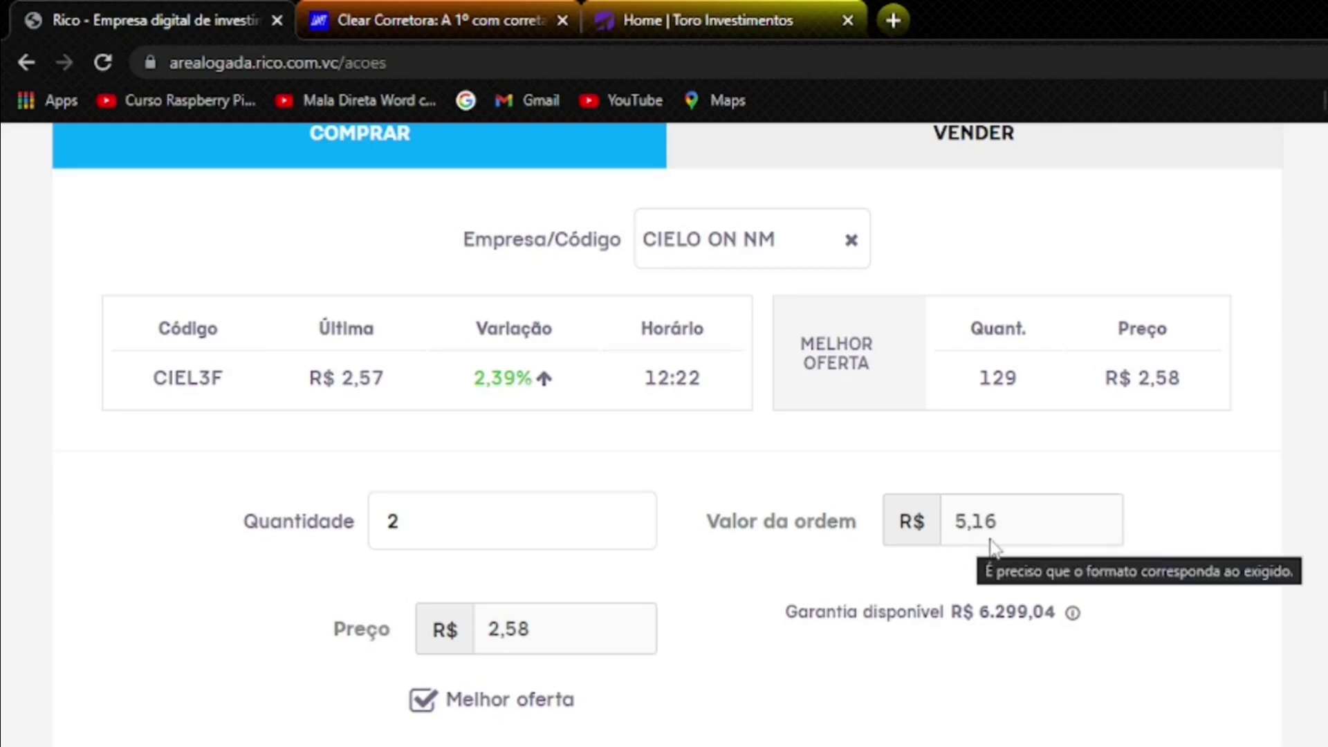
left_click(460, 513)
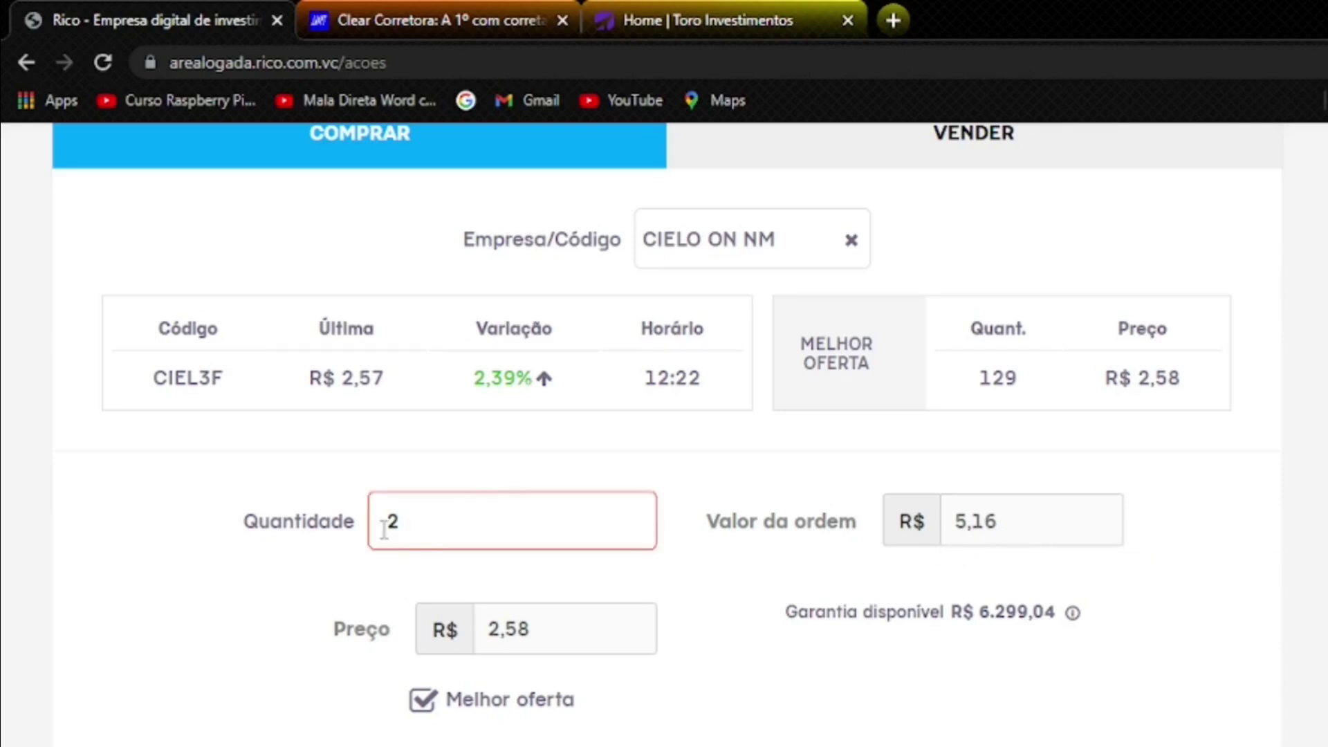
left_click(511, 651)
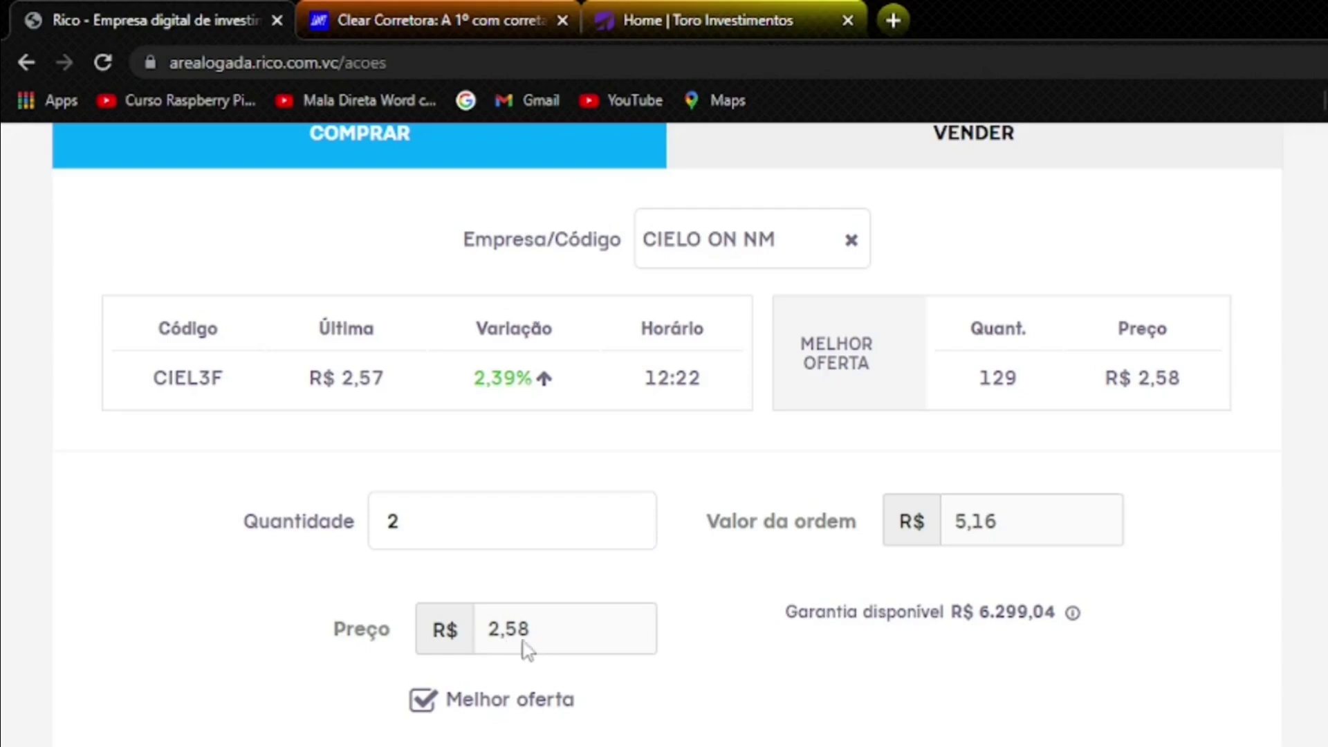
mouse_move(484, 740)
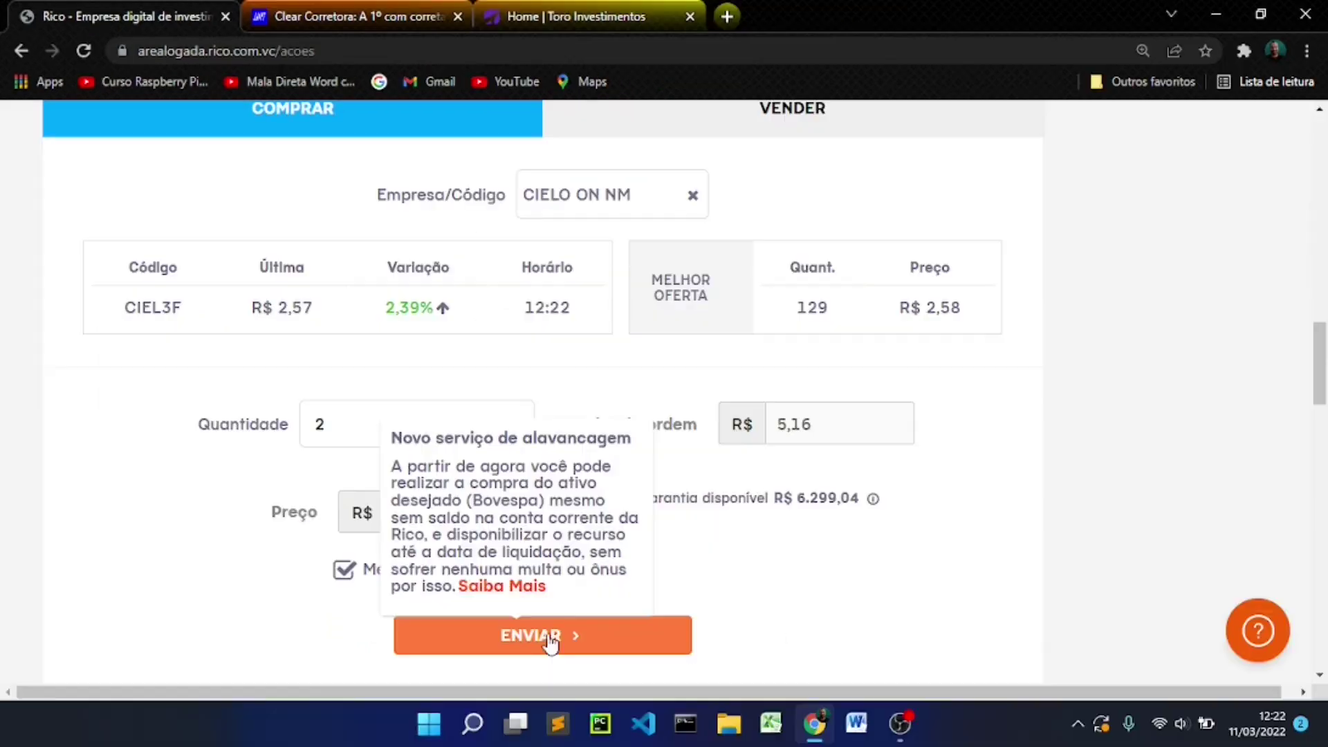
left_click(549, 636)
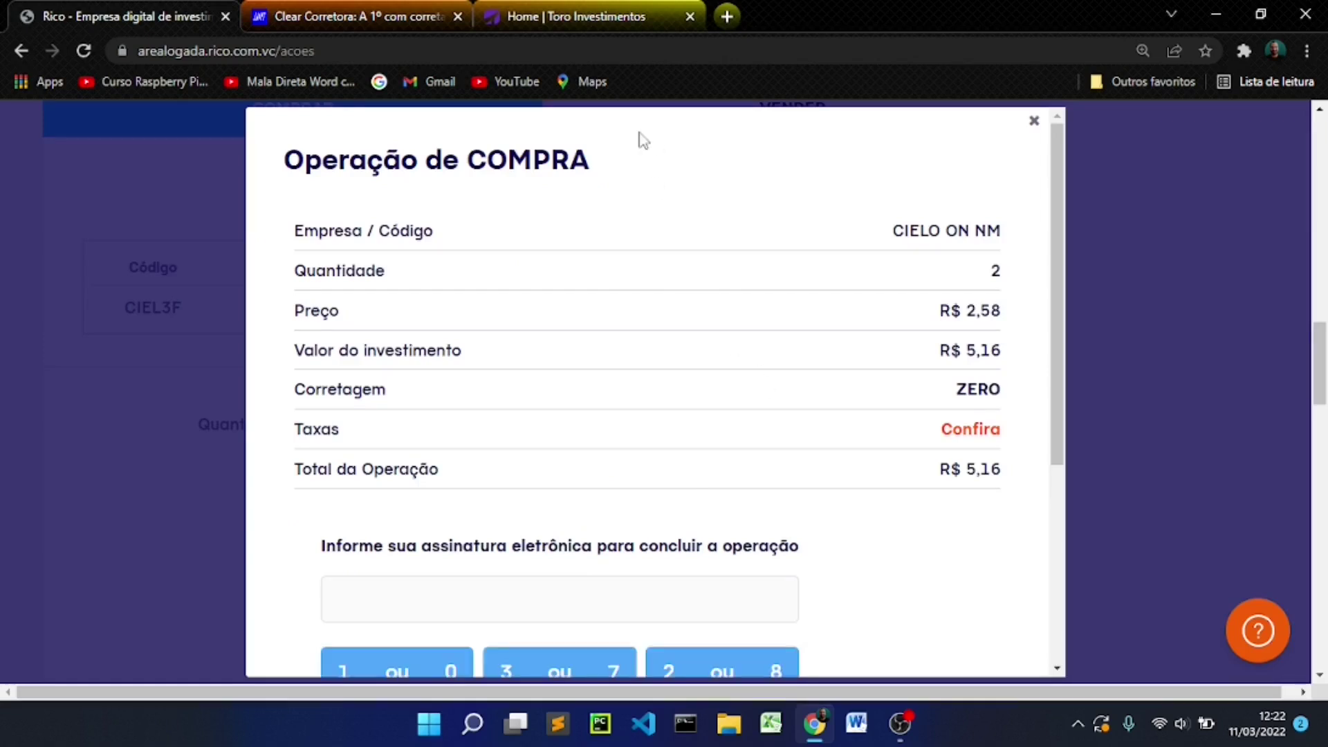
Step: Review the quantity, price, investment value and brokerage fee in the purchase order summary
double_click(1001, 271)
left_click_drag(1003, 318, 951, 313)
left_click_drag(1006, 358, 928, 356)
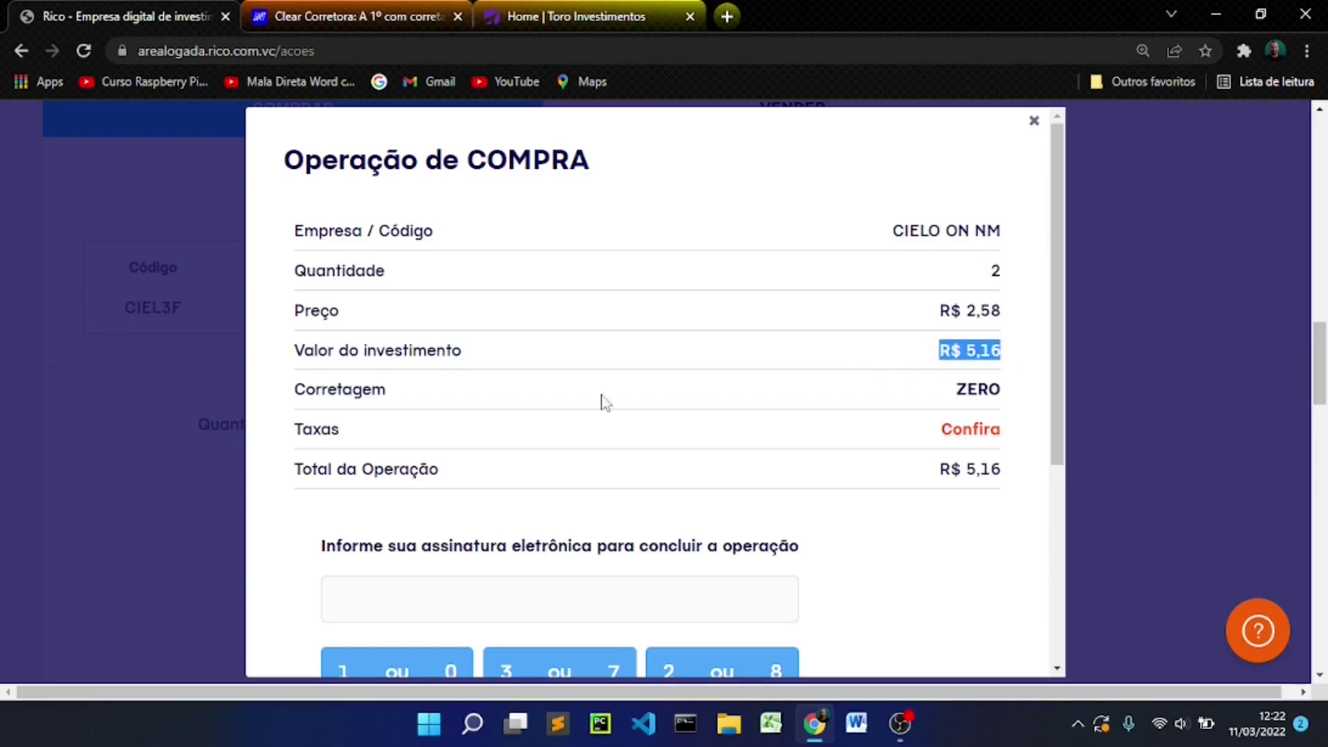
left_click_drag(449, 393, 258, 391)
left_click_drag(1002, 384, 901, 392)
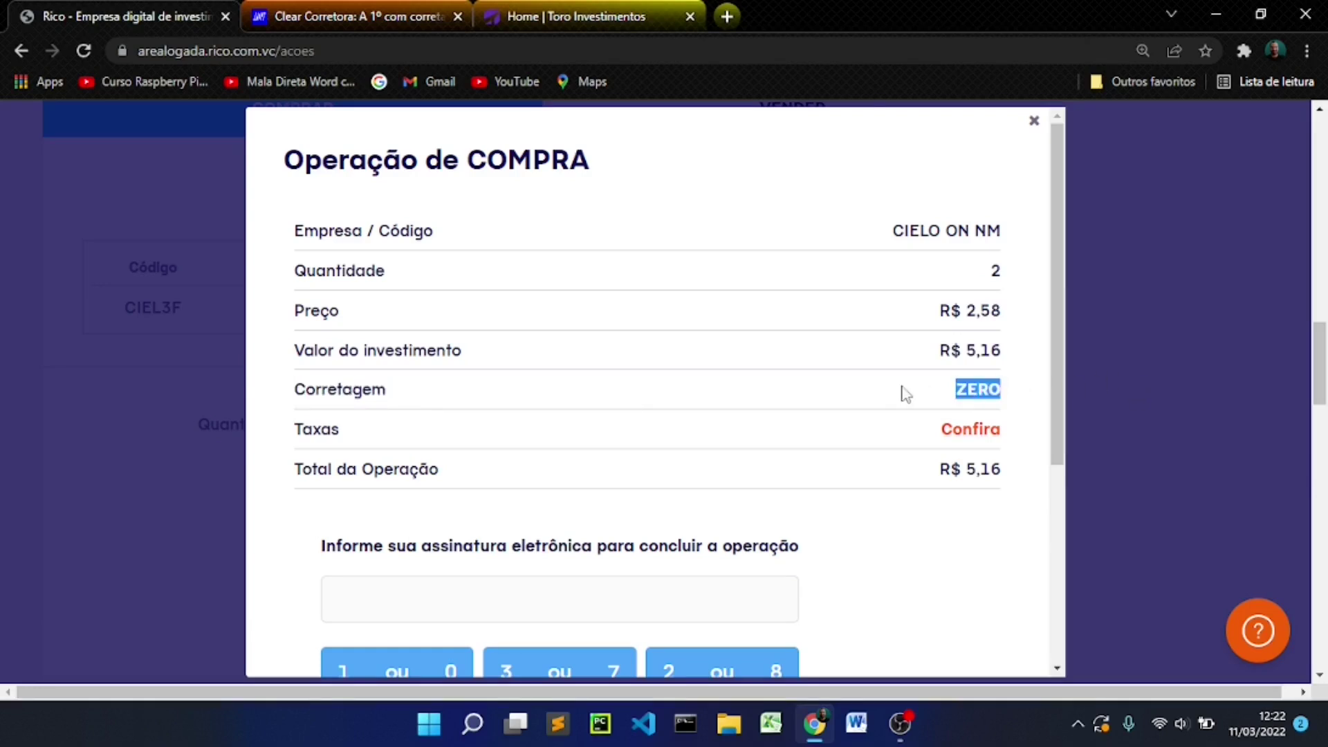
Step: Enter the electronic signature, submit the purchase order and close the confirmation message
scroll(863, 423, "down", 2)
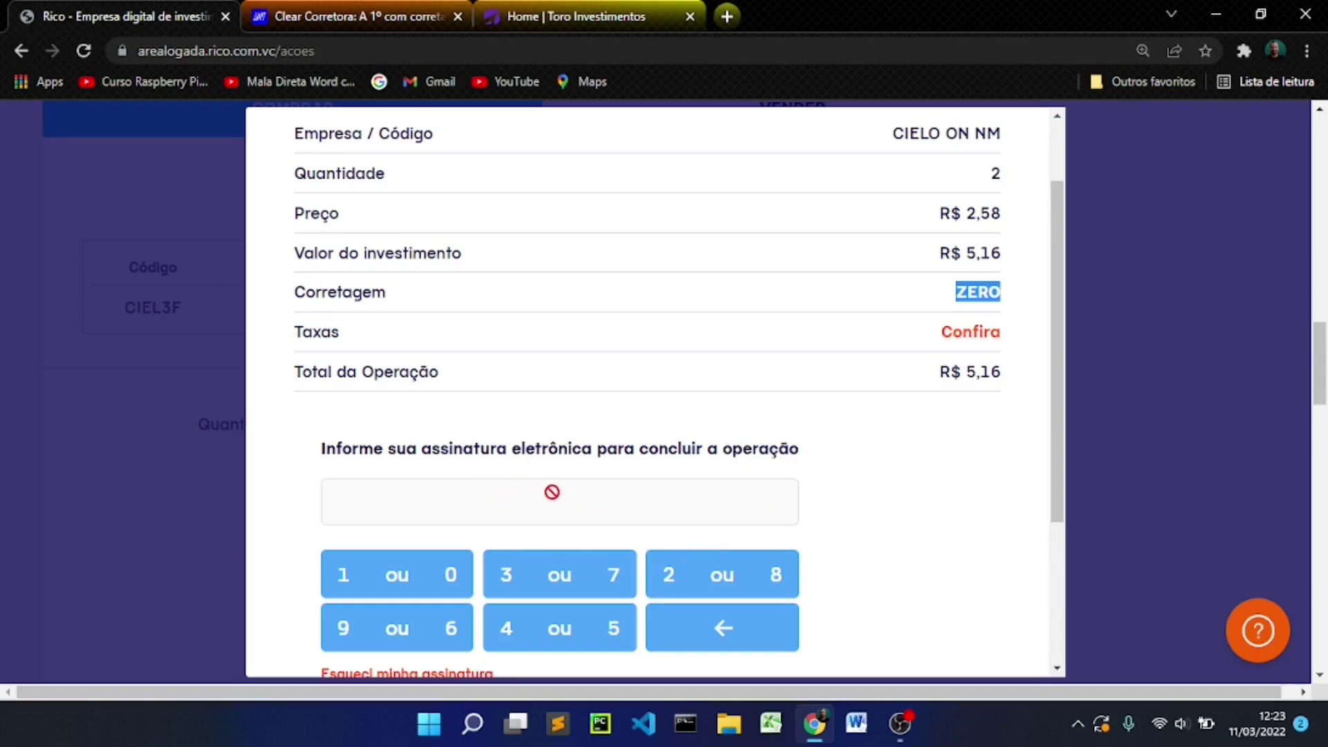
scroll(566, 505, "down", 1)
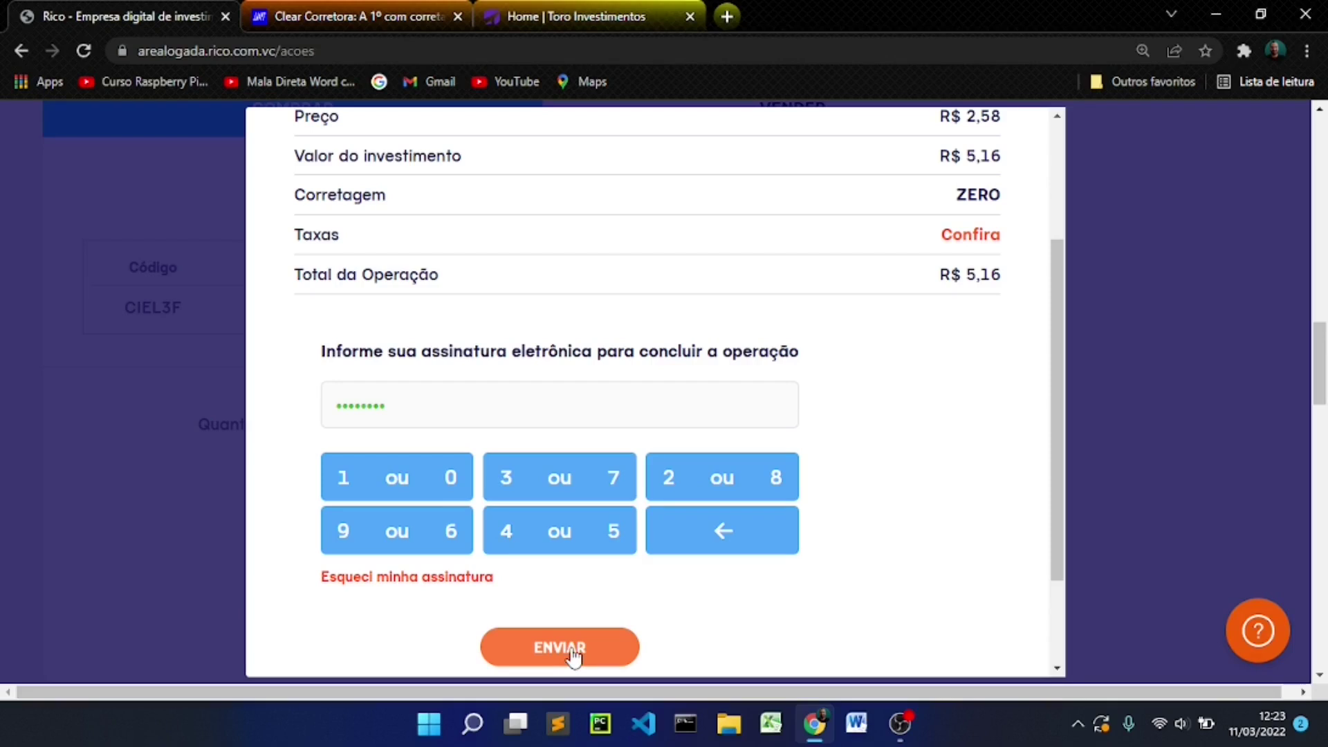
scroll(640, 604, "up", 1)
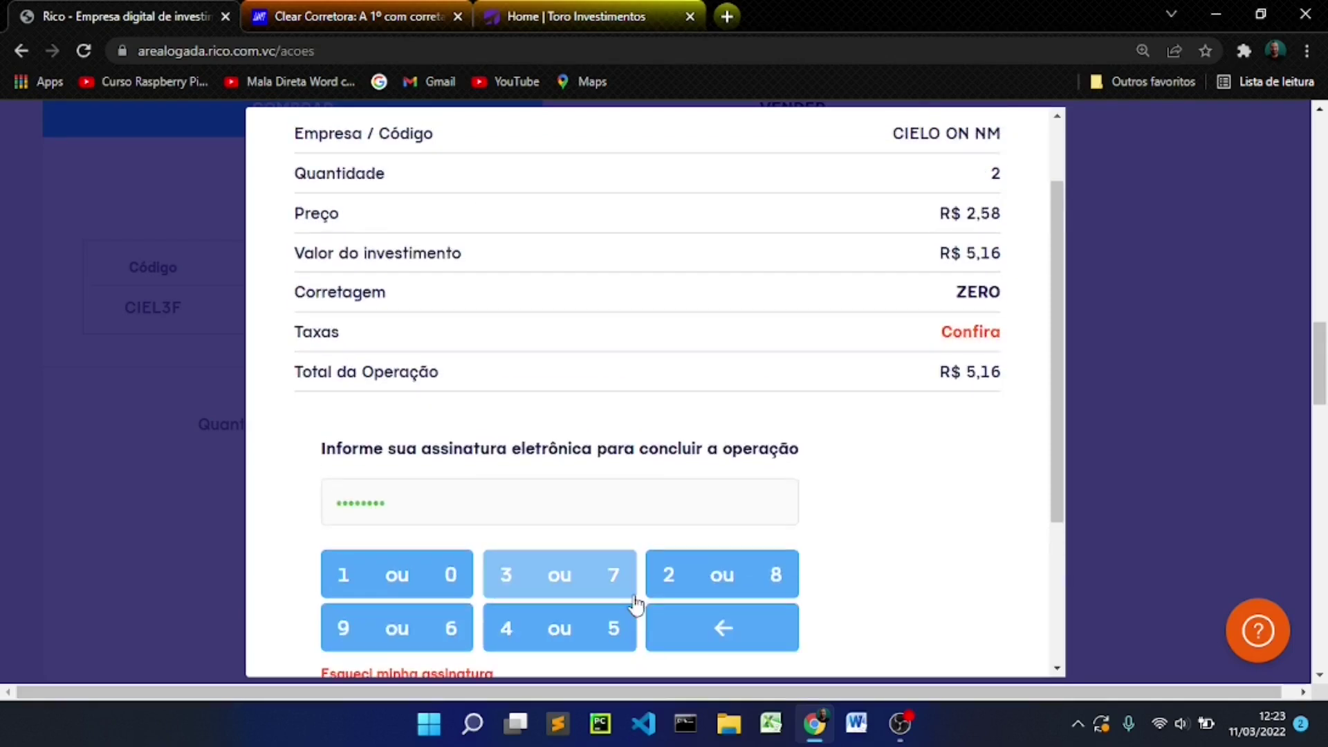
scroll(635, 604, "down", 2)
left_click(566, 656)
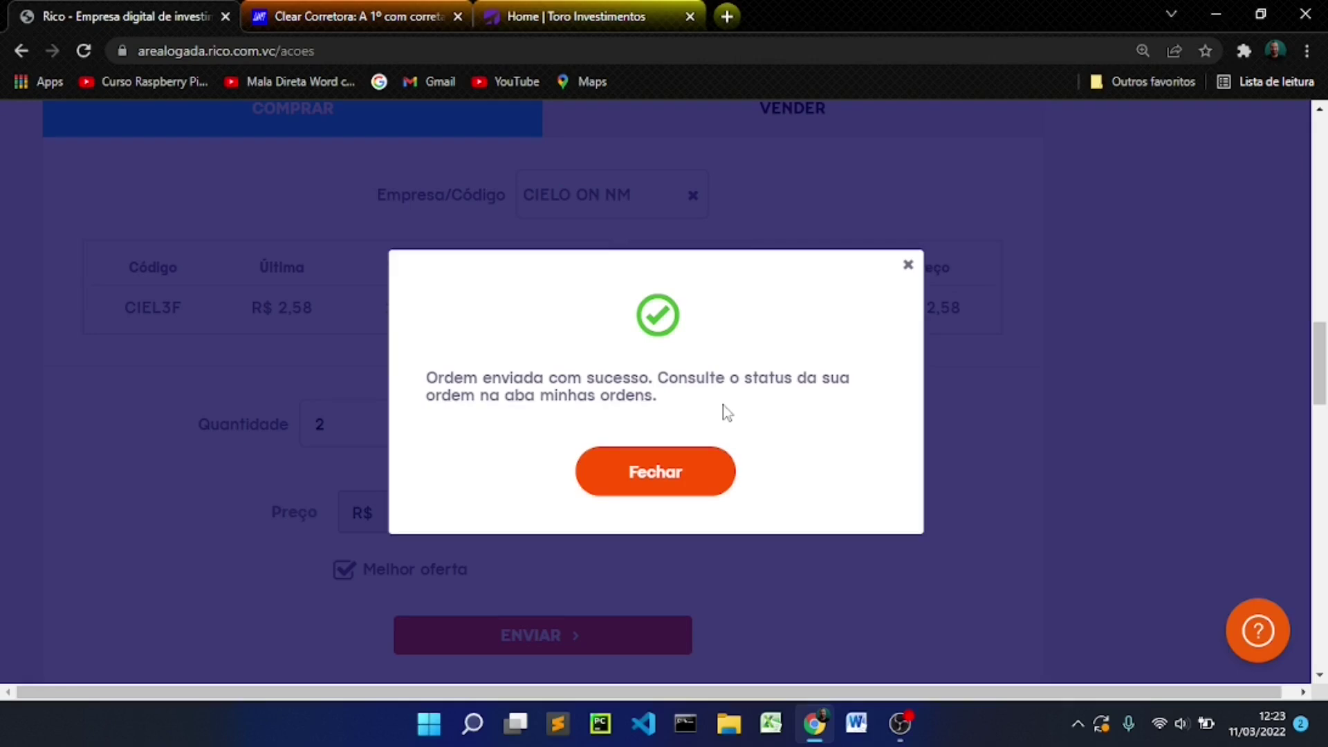
left_click(668, 463)
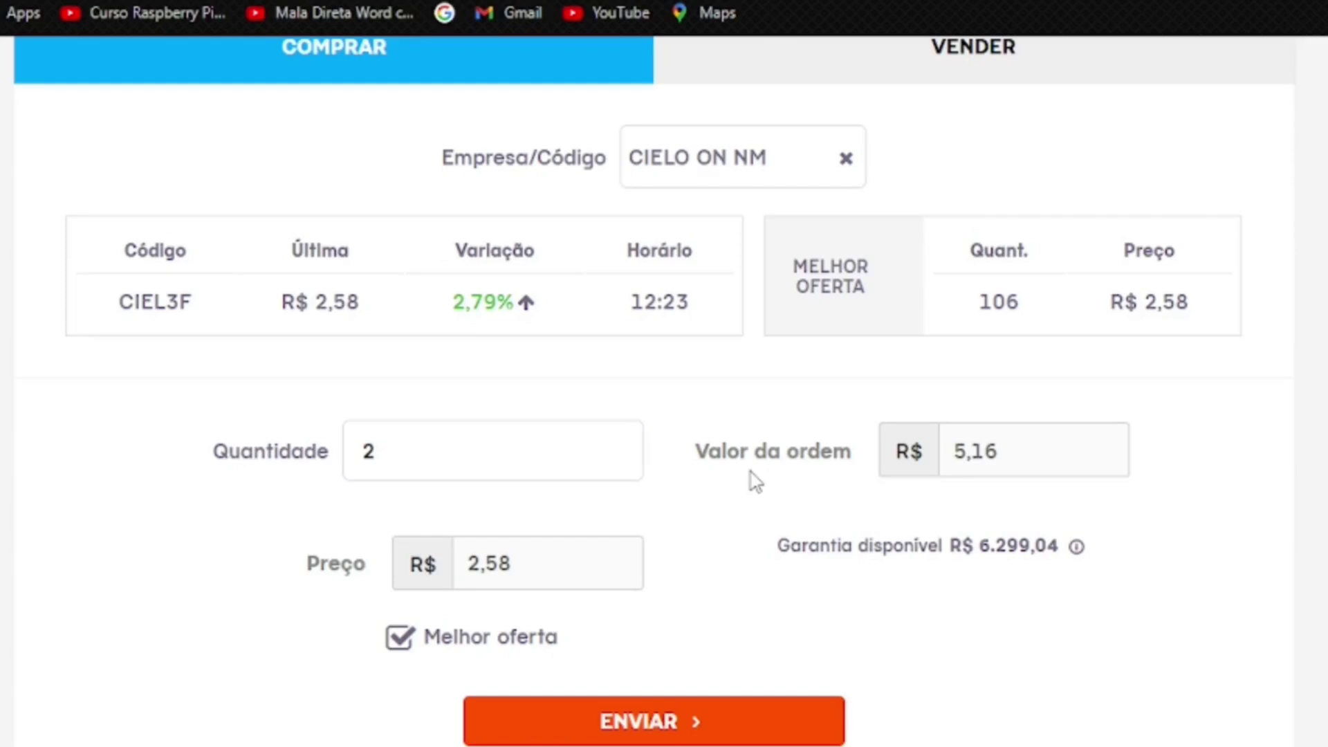
Step: Check the CIEL3 position among the holdings and the CIEL3F purchase order's status in the Minhas Ordens list
scroll(752, 482, "up", 5)
scroll(750, 488, "down", 3)
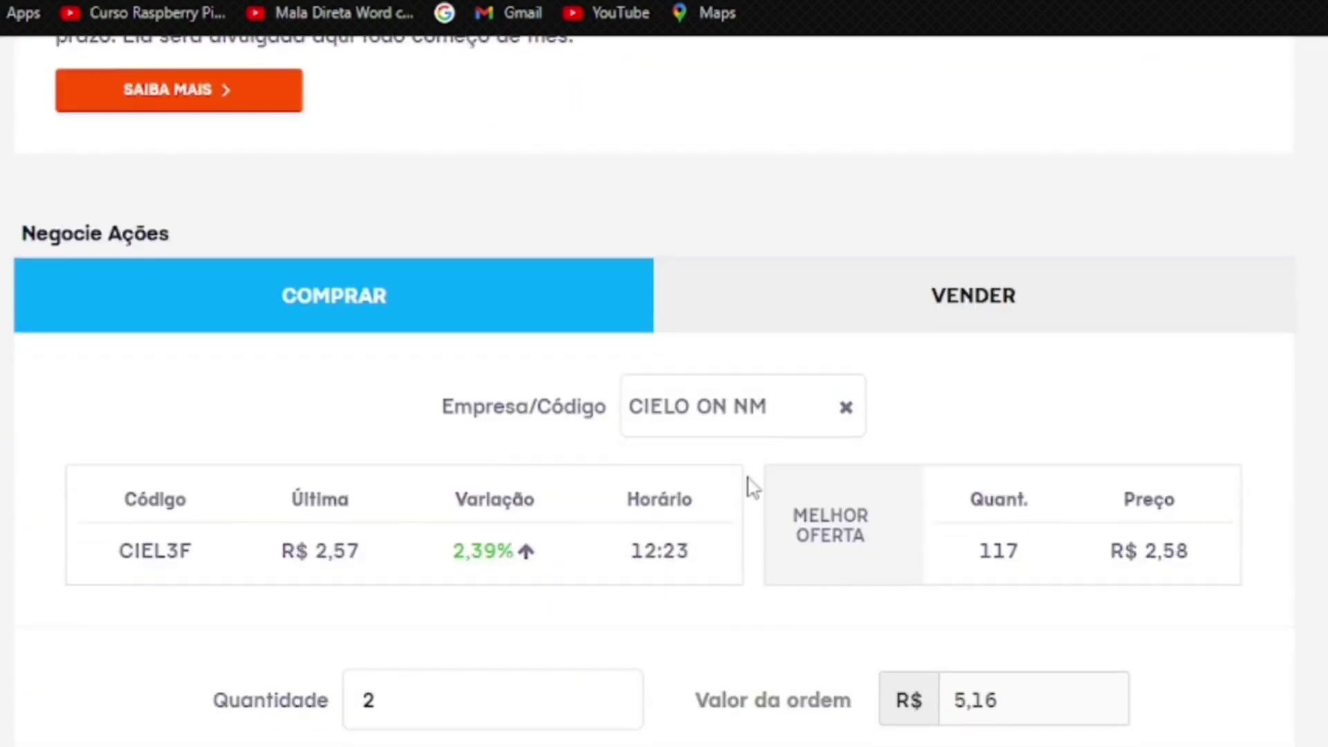
scroll(751, 488, "up", 5)
scroll(752, 487, "up", 6)
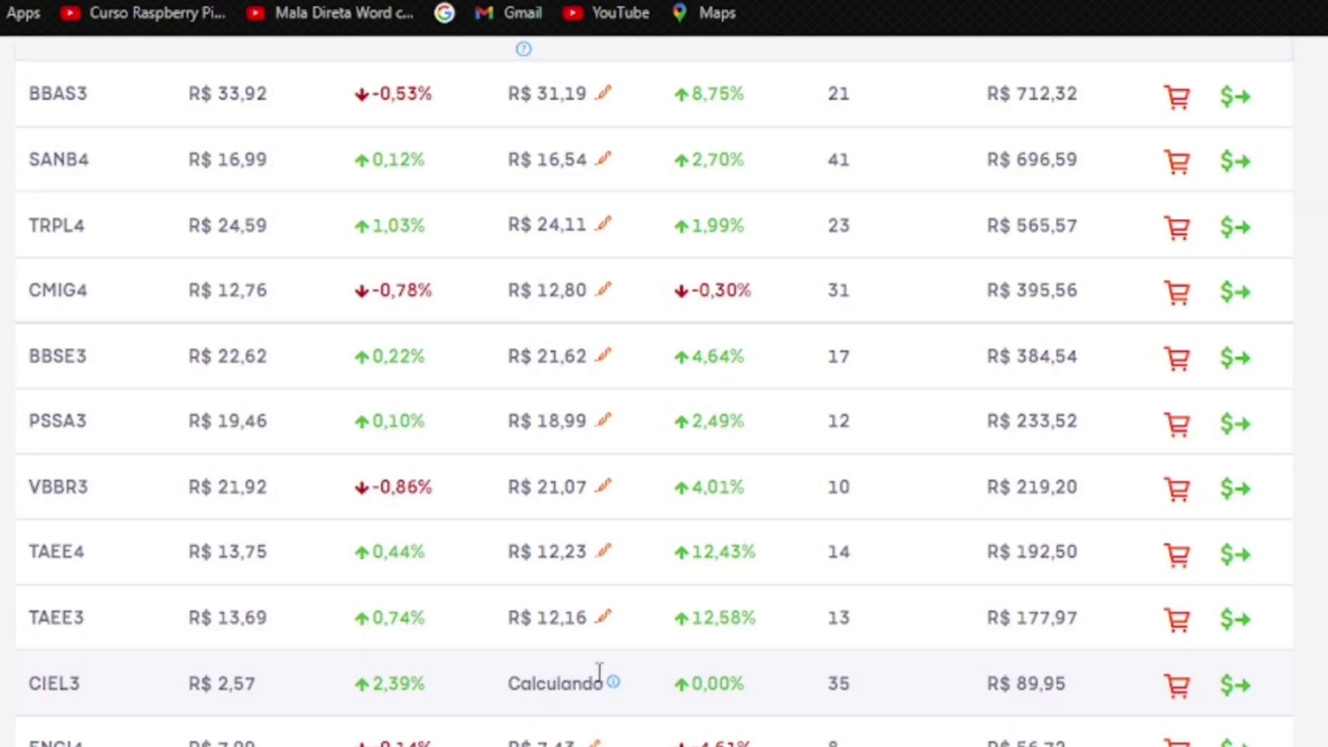
scroll(601, 681, "up", 7)
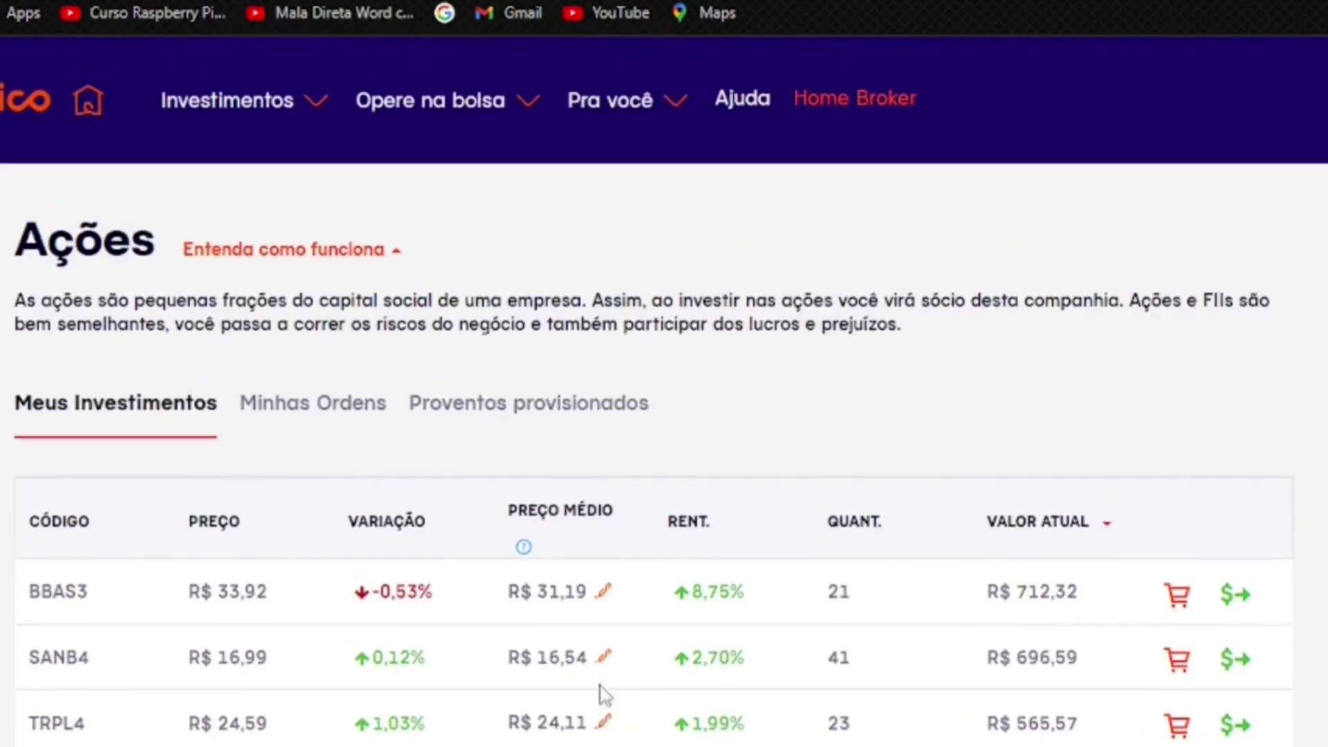
left_click(295, 421)
scroll(484, 460, "down", 2)
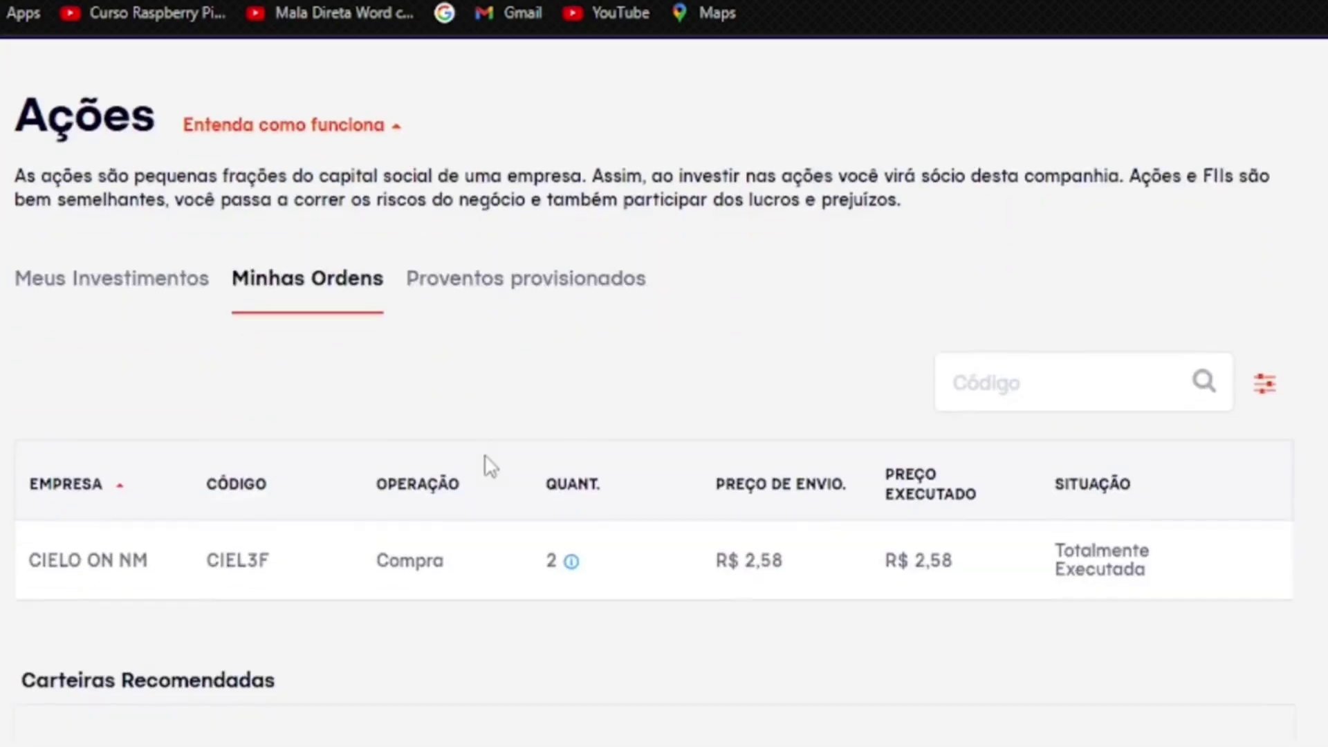
scroll(438, 463, "down", 2)
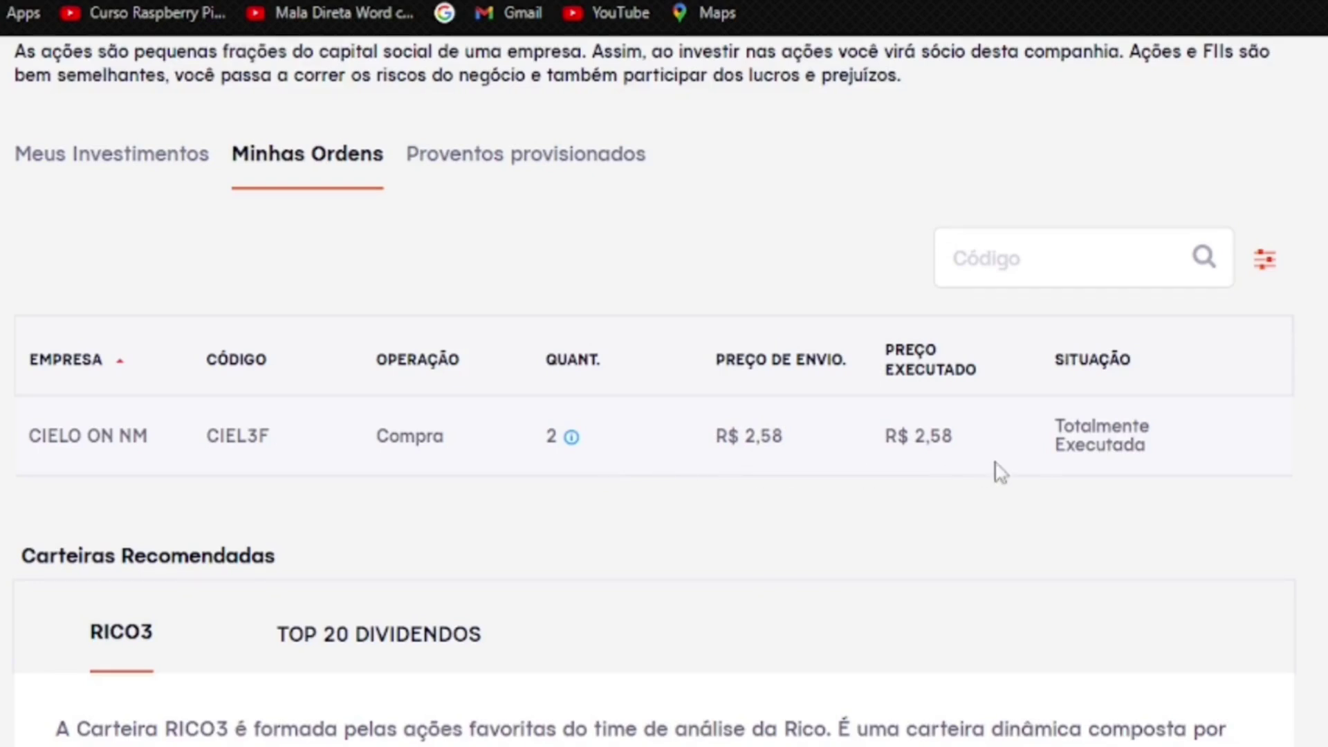
Step: Examine the Situação of the CIEL3F purchase order in the Minhas Ordens list
left_click_drag(1150, 427, 1160, 451)
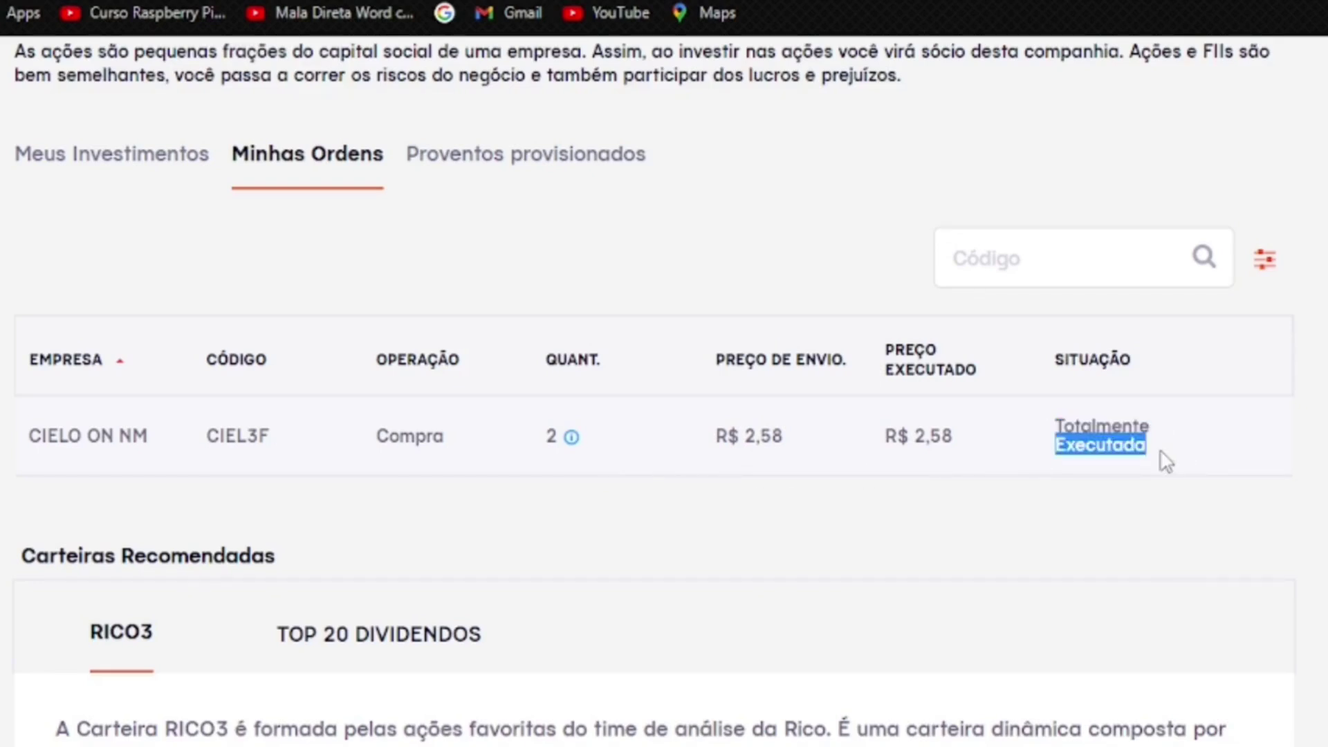
left_click(1117, 477)
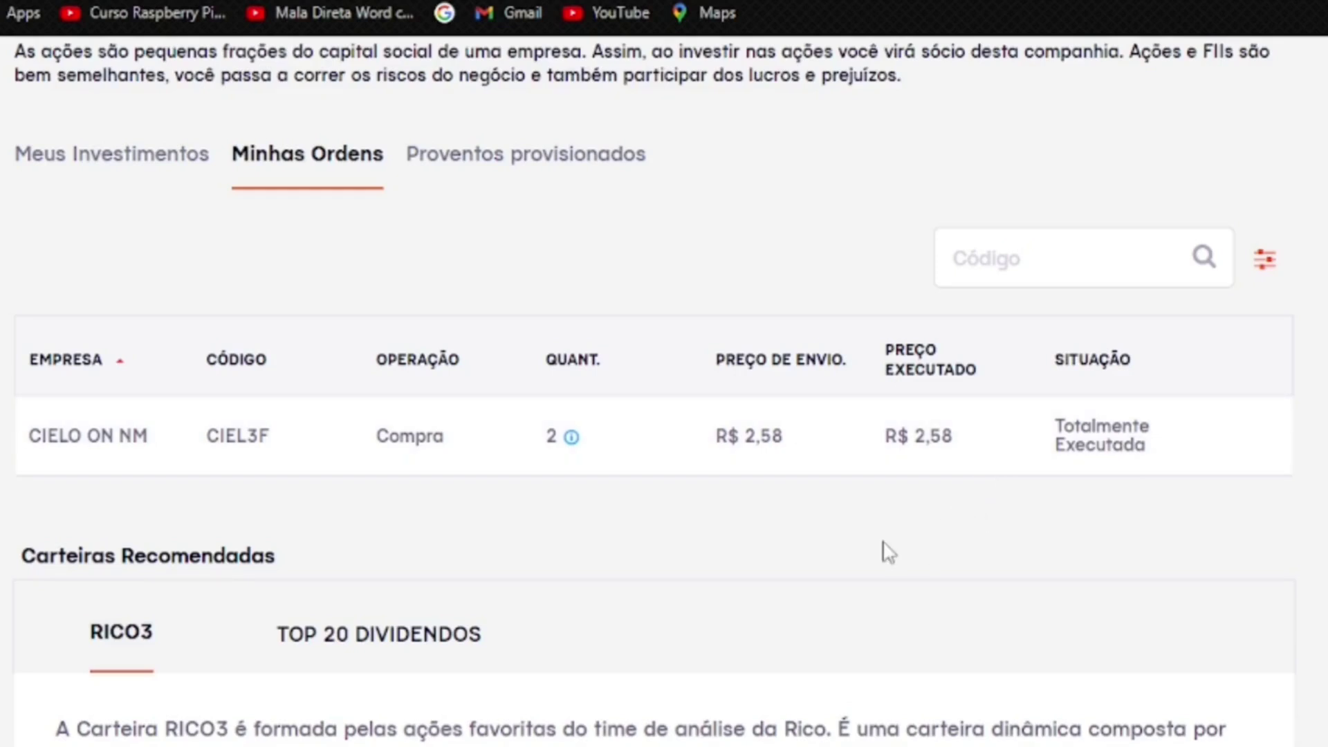
Step: Open the Home Broker and view the BBAS3F order ticket's Venda form before returning it to Compra
scroll(844, 543, "up", 3)
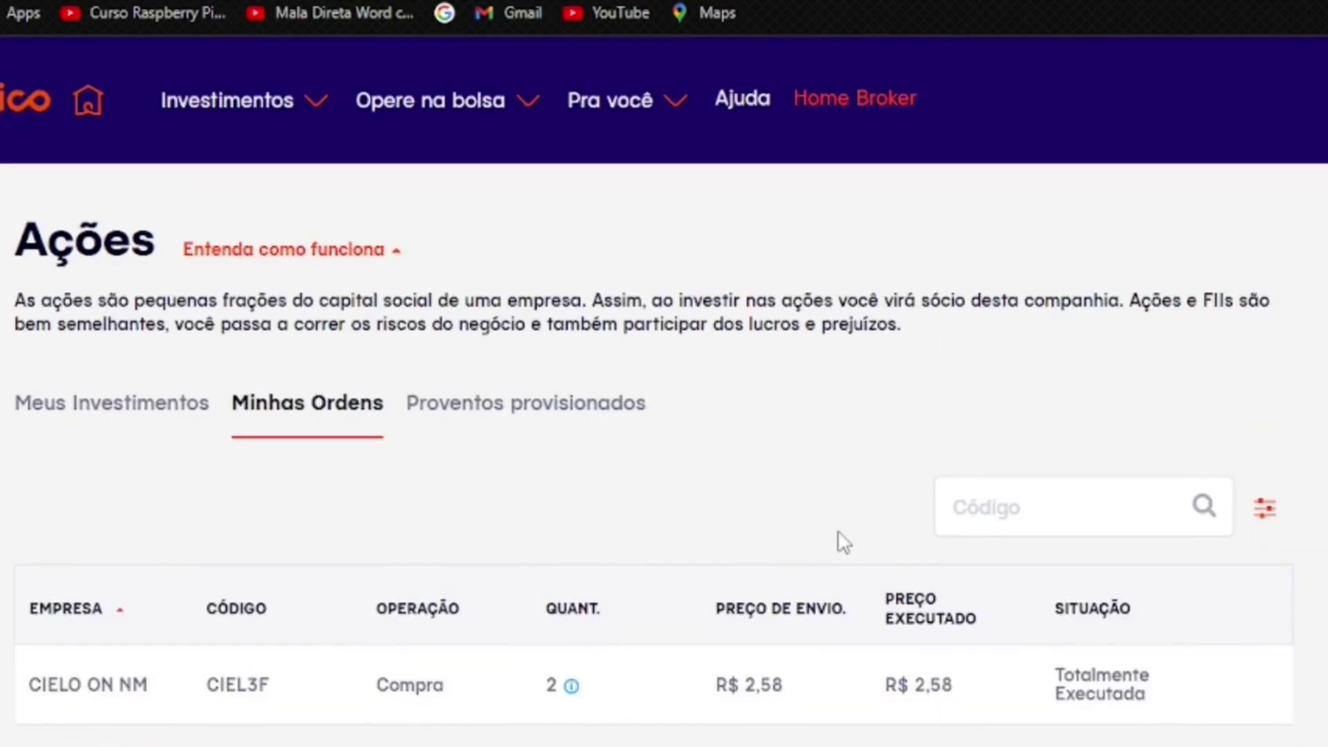
left_click(865, 104)
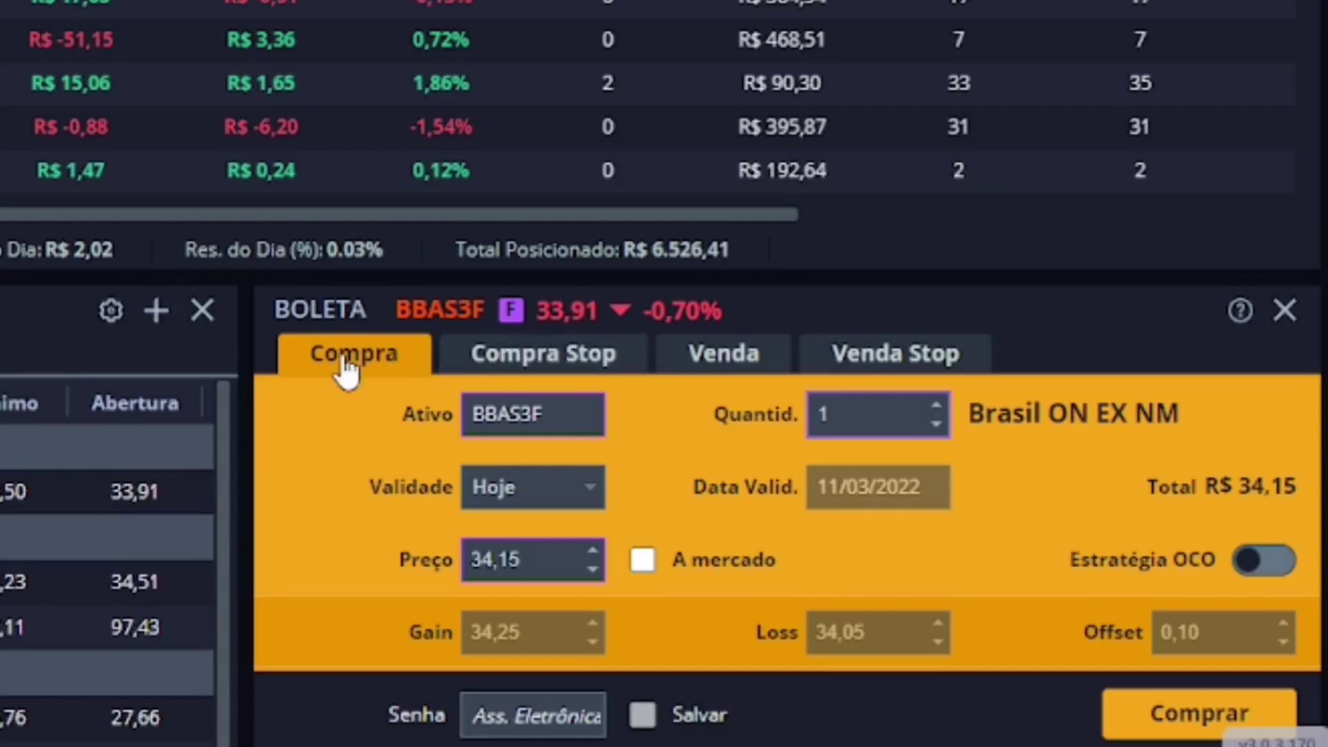
left_click(719, 370)
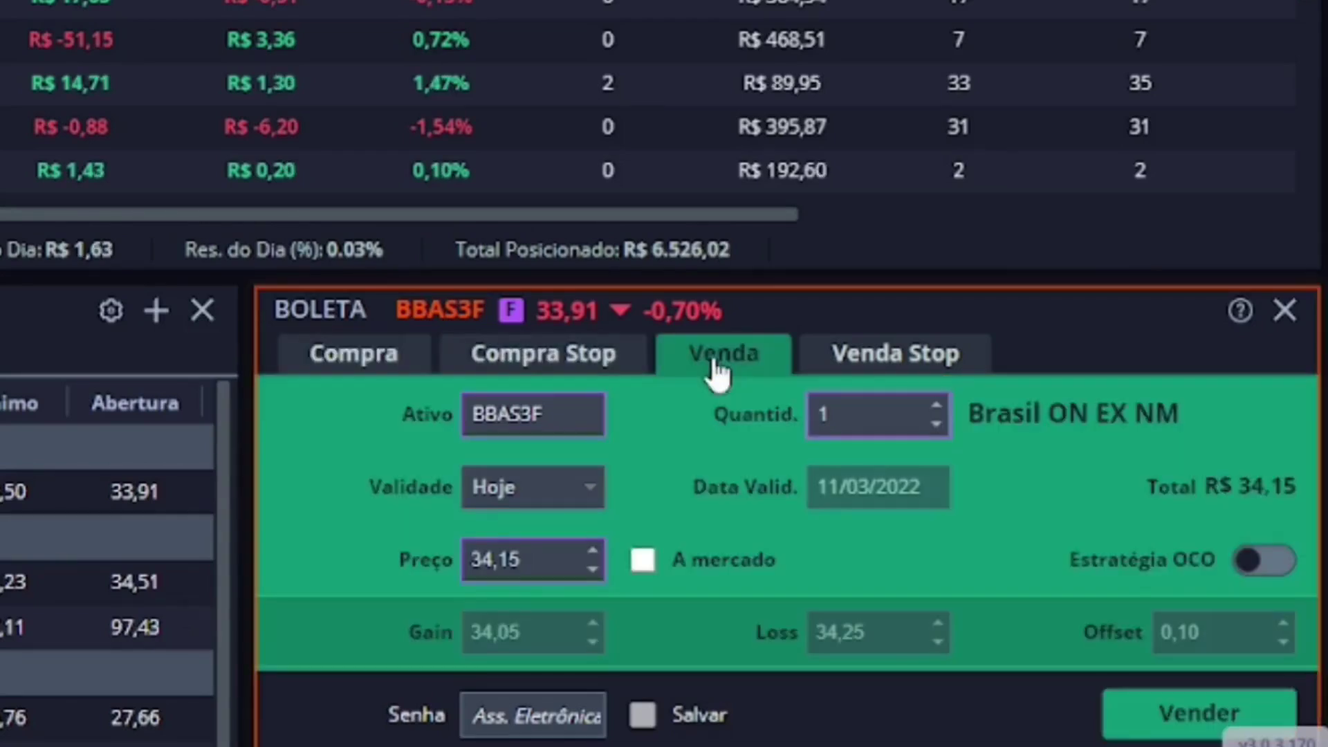
left_click(364, 357)
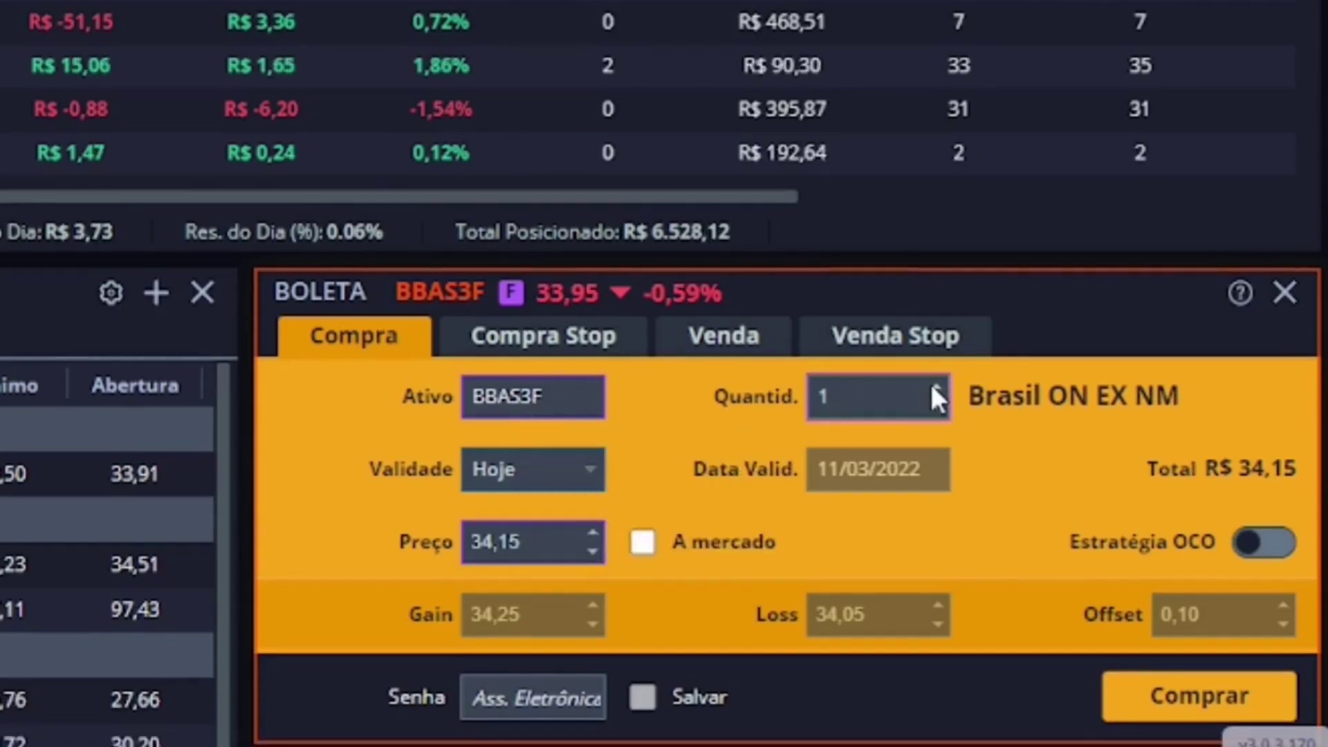
Step: Set the BBAS3F purchase quantity to 2, enter the electronic signature, and submit and confirm the buy order
left_click(934, 401)
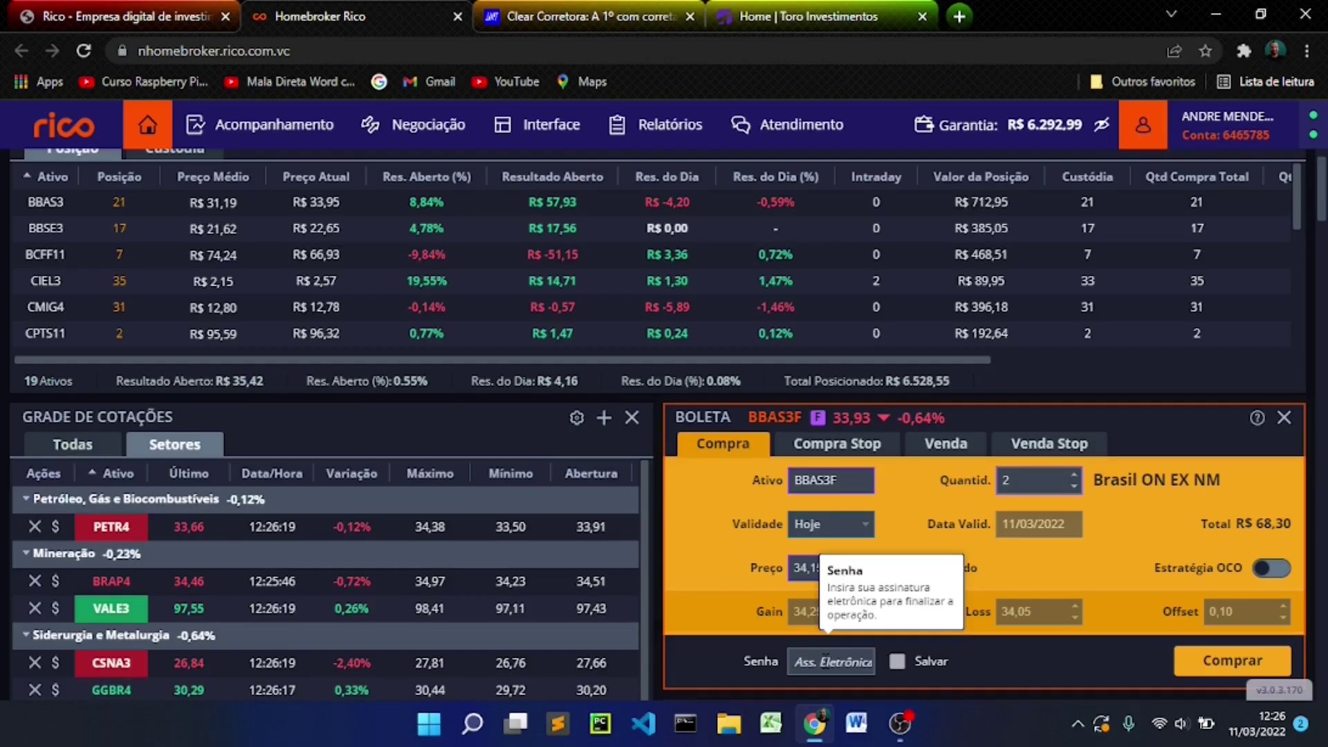
left_click(1232, 660)
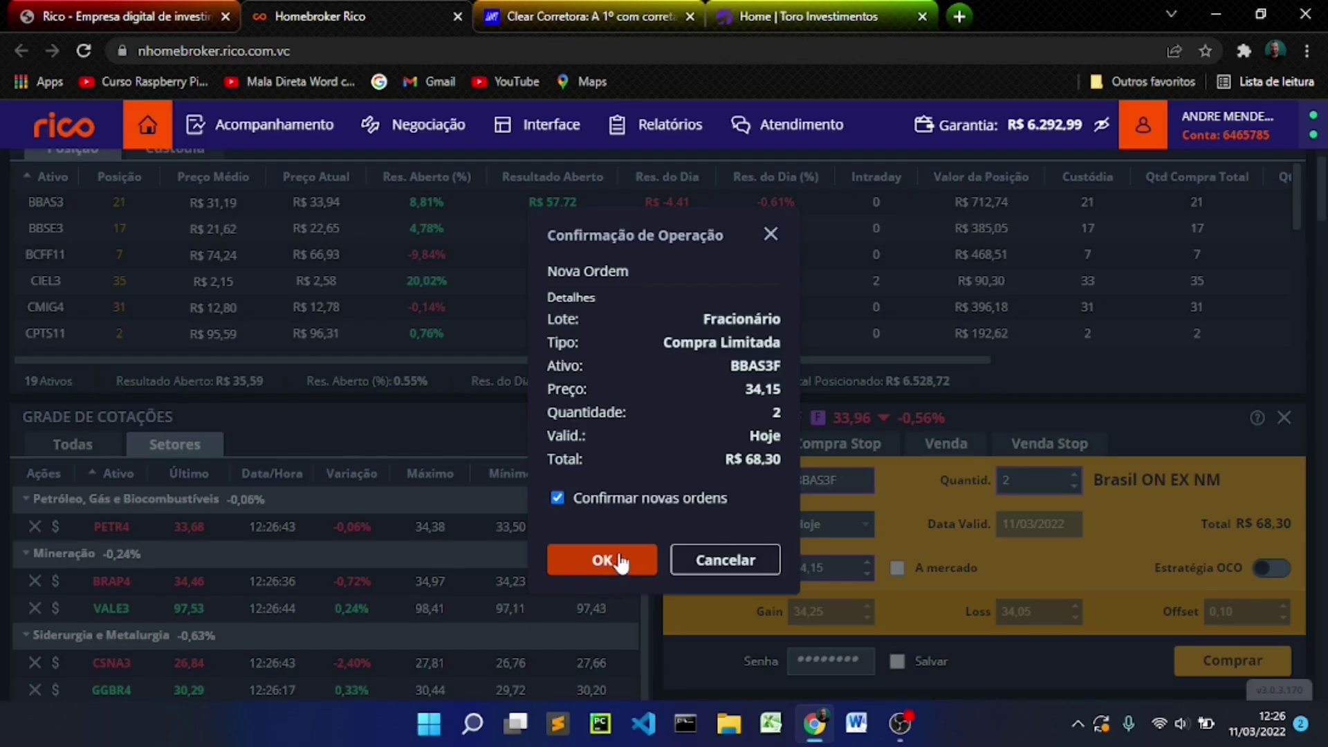
left_click(603, 559)
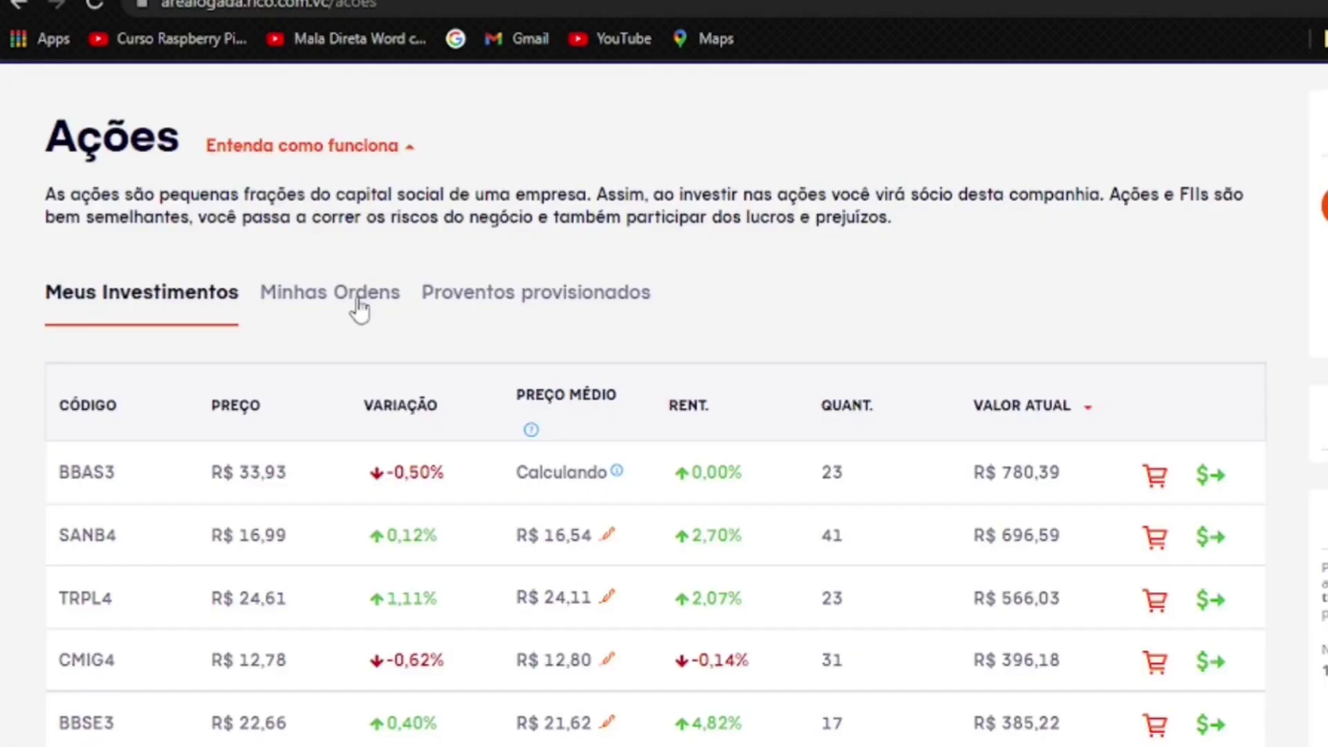
Step: Check the BBAS3F purchase order's executed price and status in the Minhas Ordens list of the Ações page
left_click(359, 309)
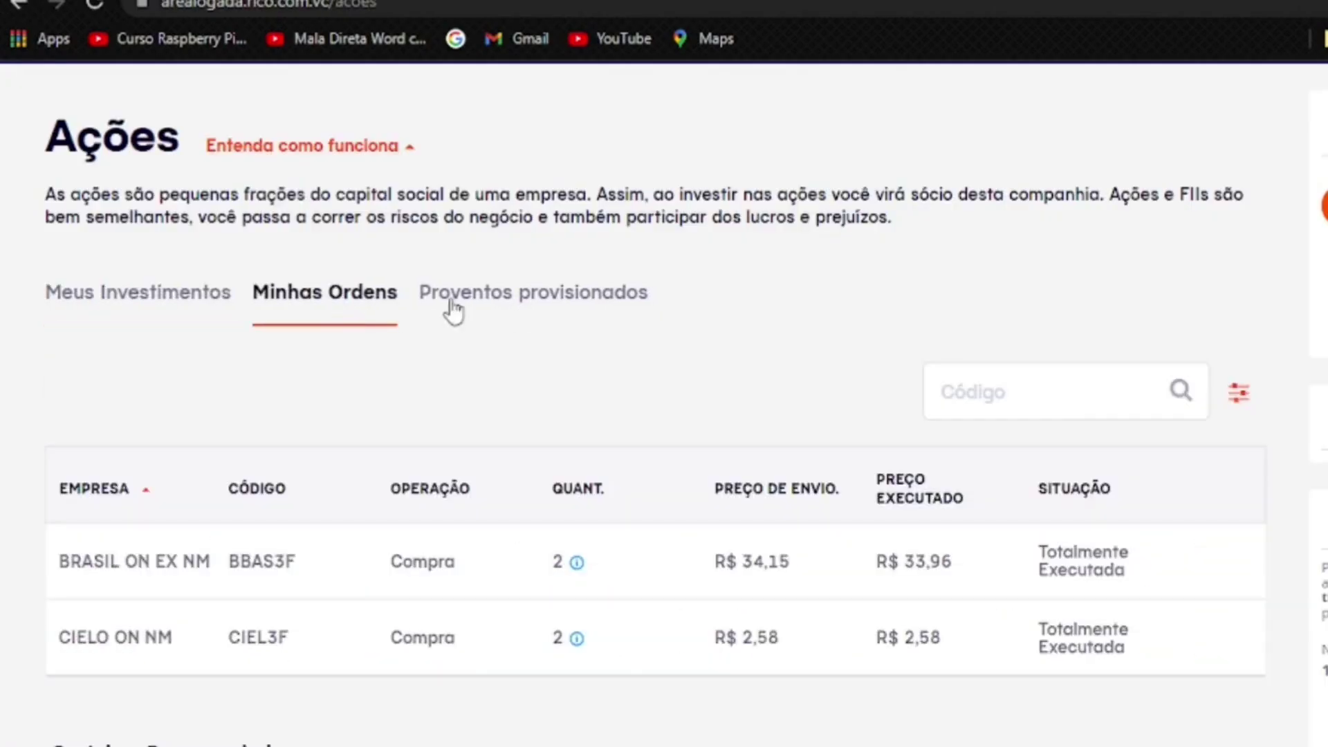
scroll(759, 318, "down", 2)
scroll(374, 232, "down", 2)
scroll(376, 291, "up", 5)
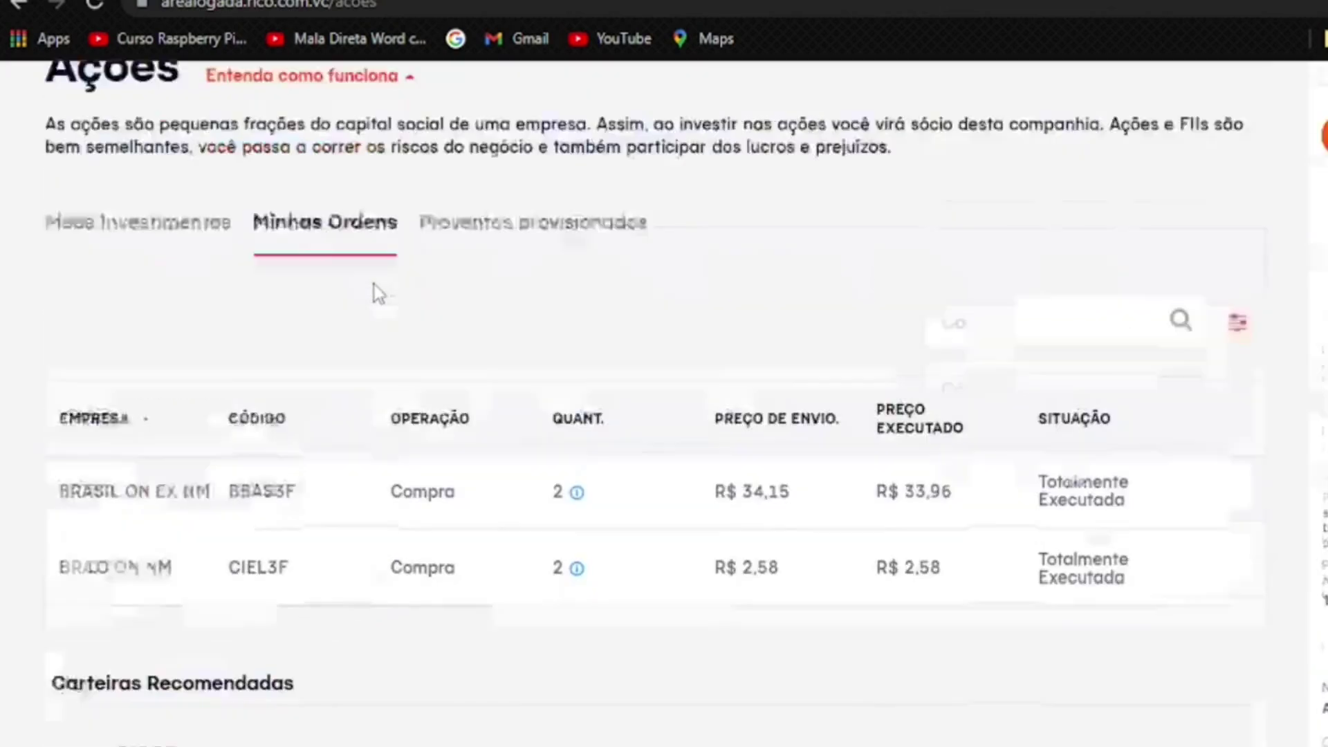
scroll(403, 466, "down", 4)
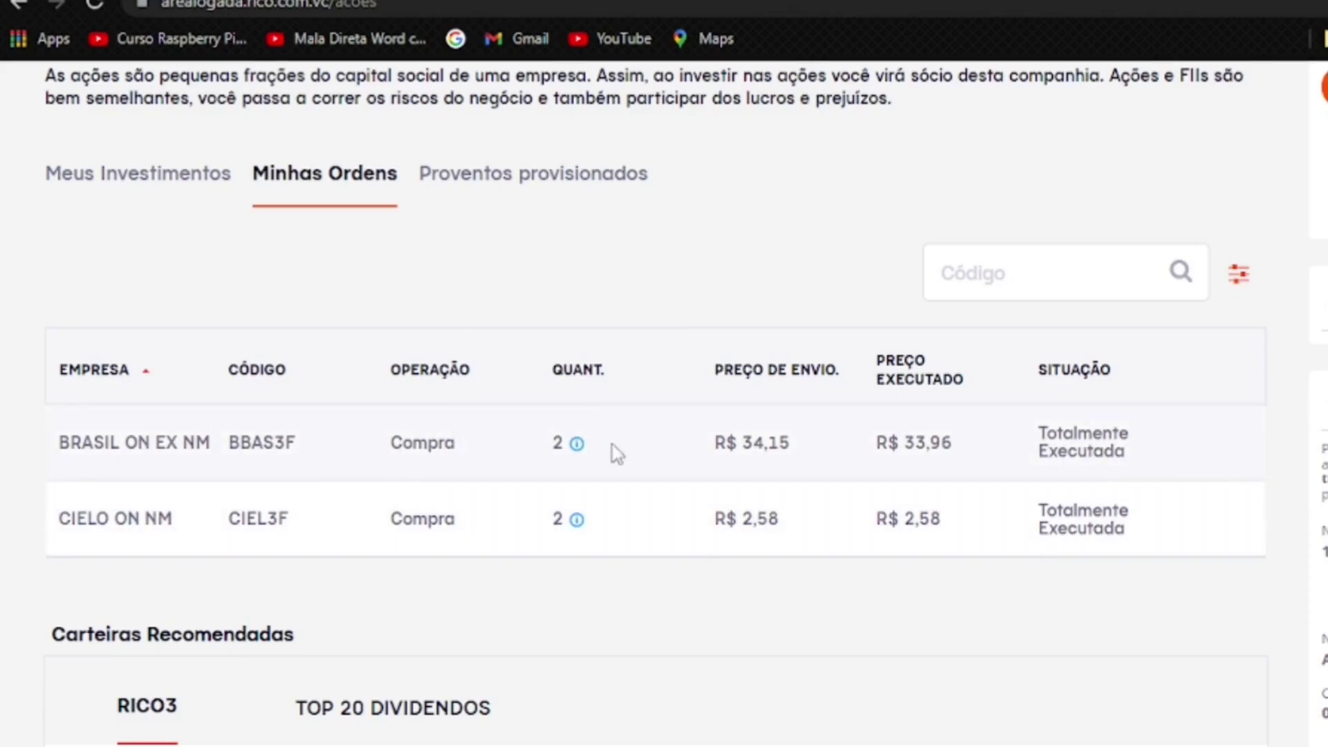
scroll(756, 462, "up", 4)
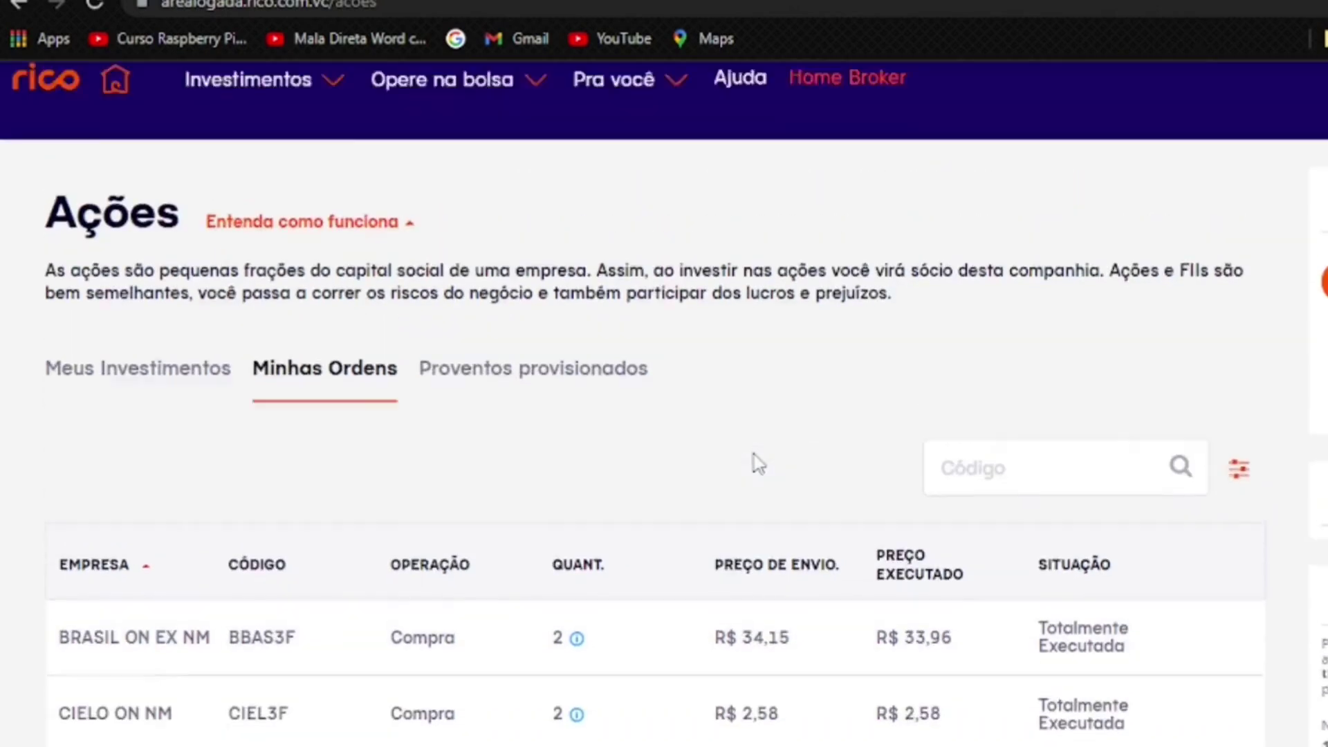
Step: Open the Fundos Imobiliários page and examine the holdings list, particularly the price of MXRF11
mouse_move(334, 138)
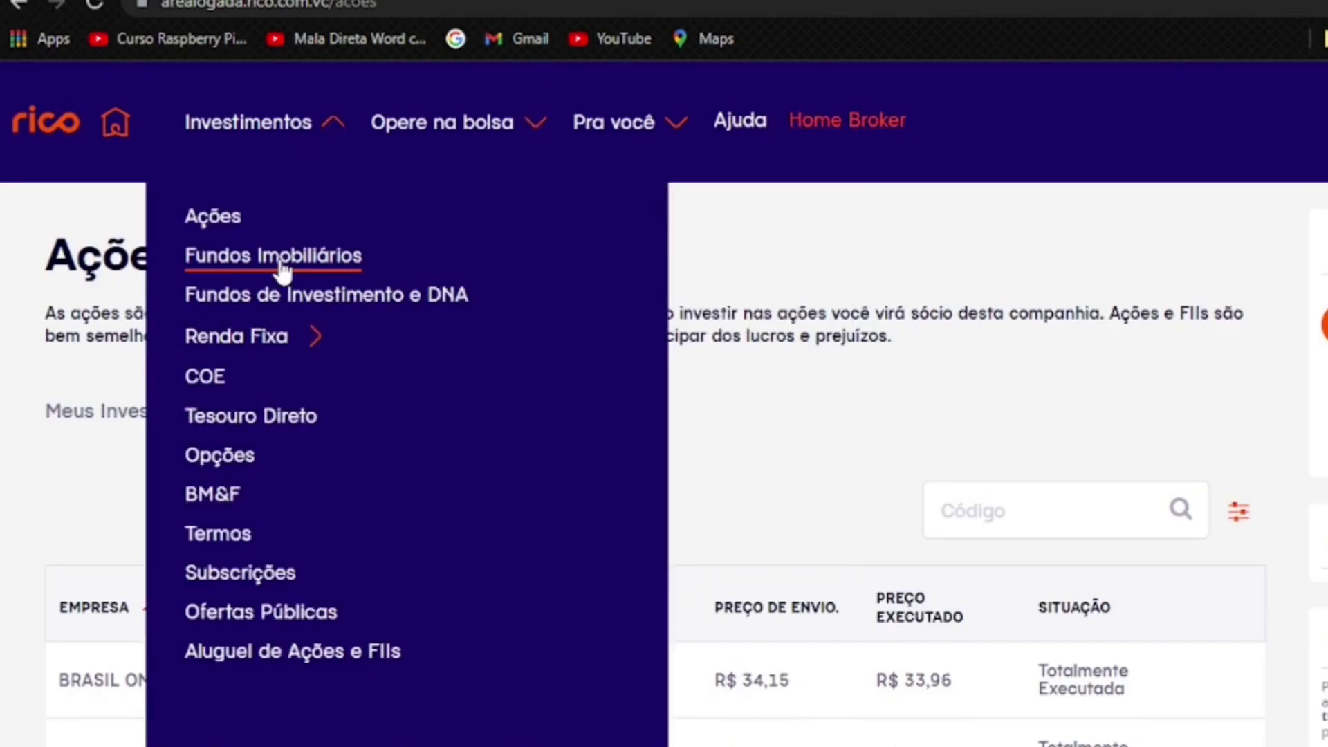
left_click(281, 257)
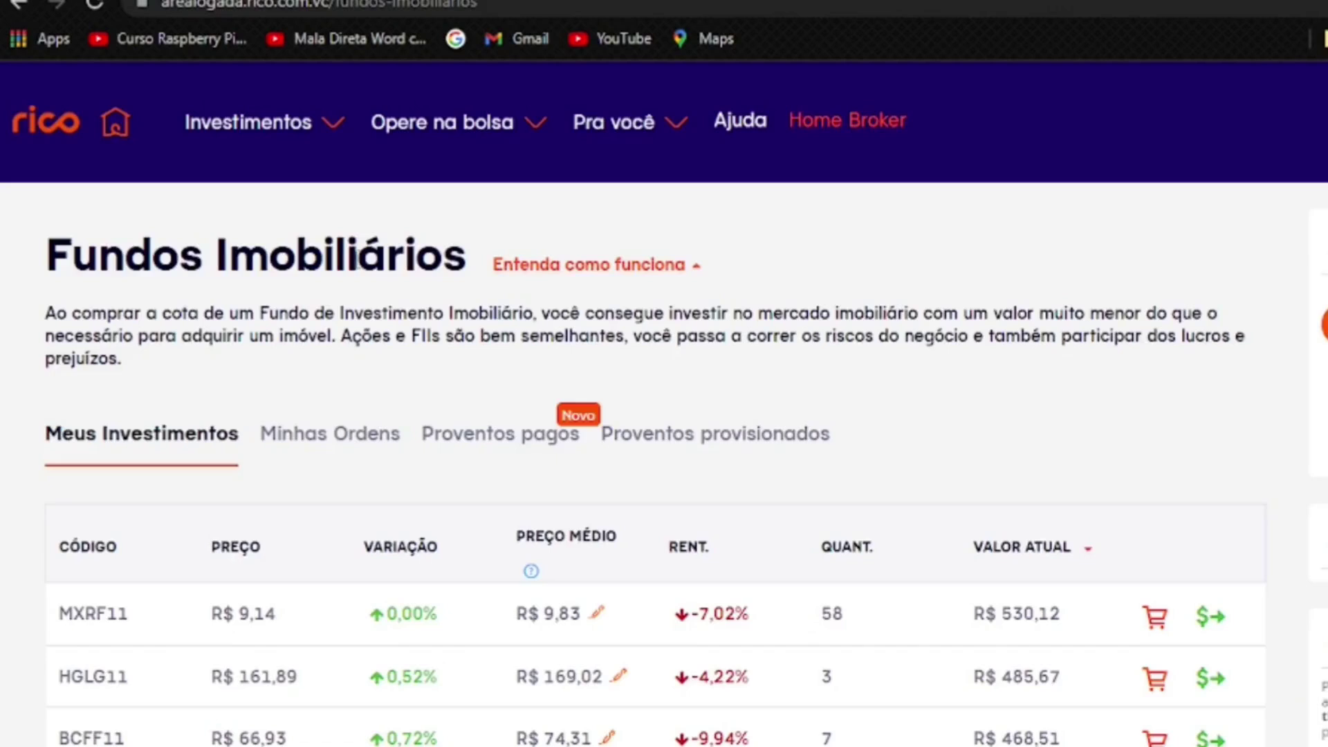
scroll(359, 251, "down", 5)
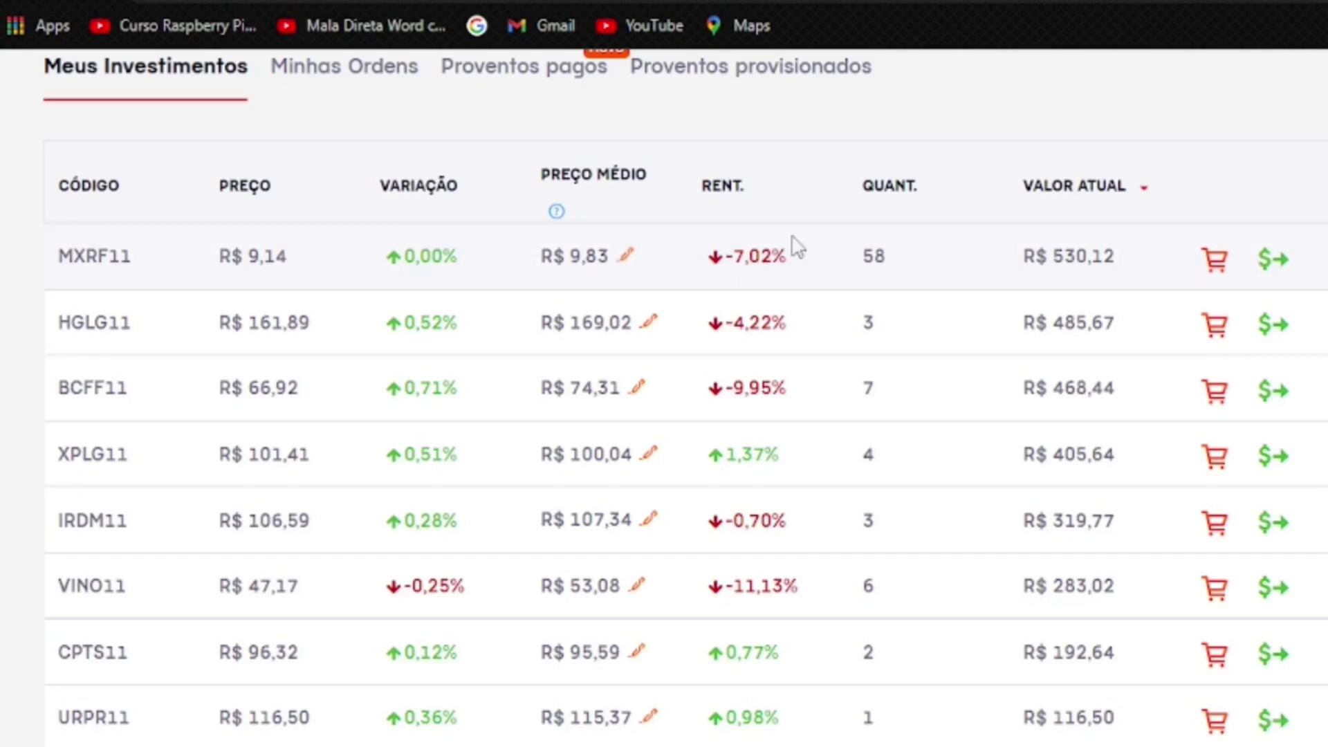
scroll(800, 257, "down", 2)
scroll(794, 258, "up", 2)
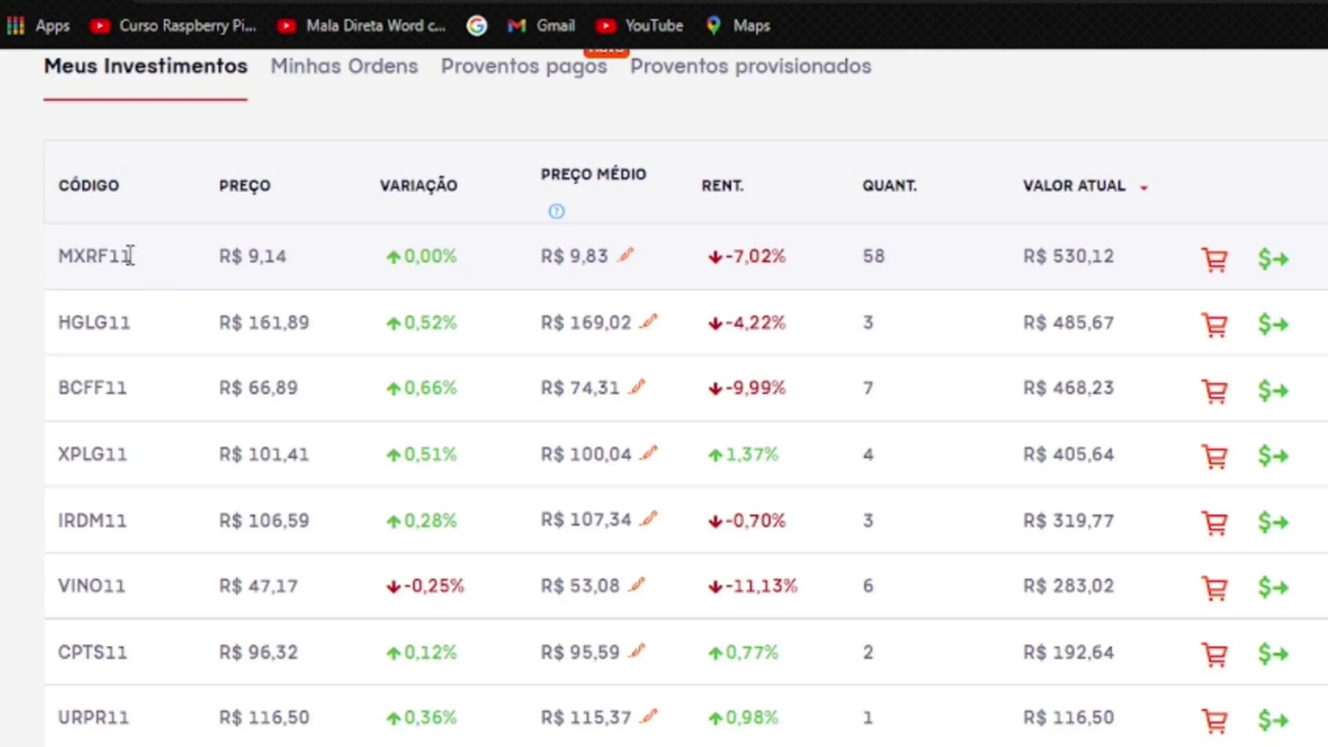
left_click_drag(289, 259, 236, 258)
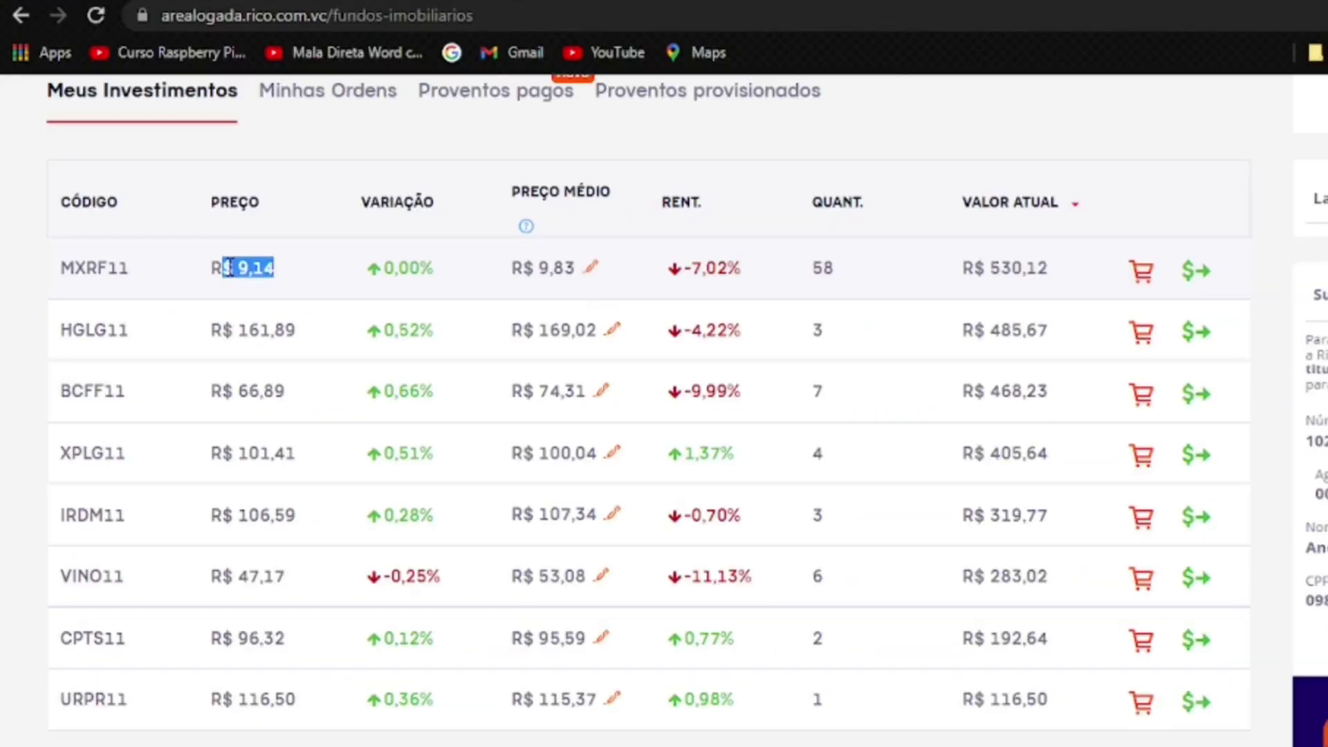
left_click(305, 274)
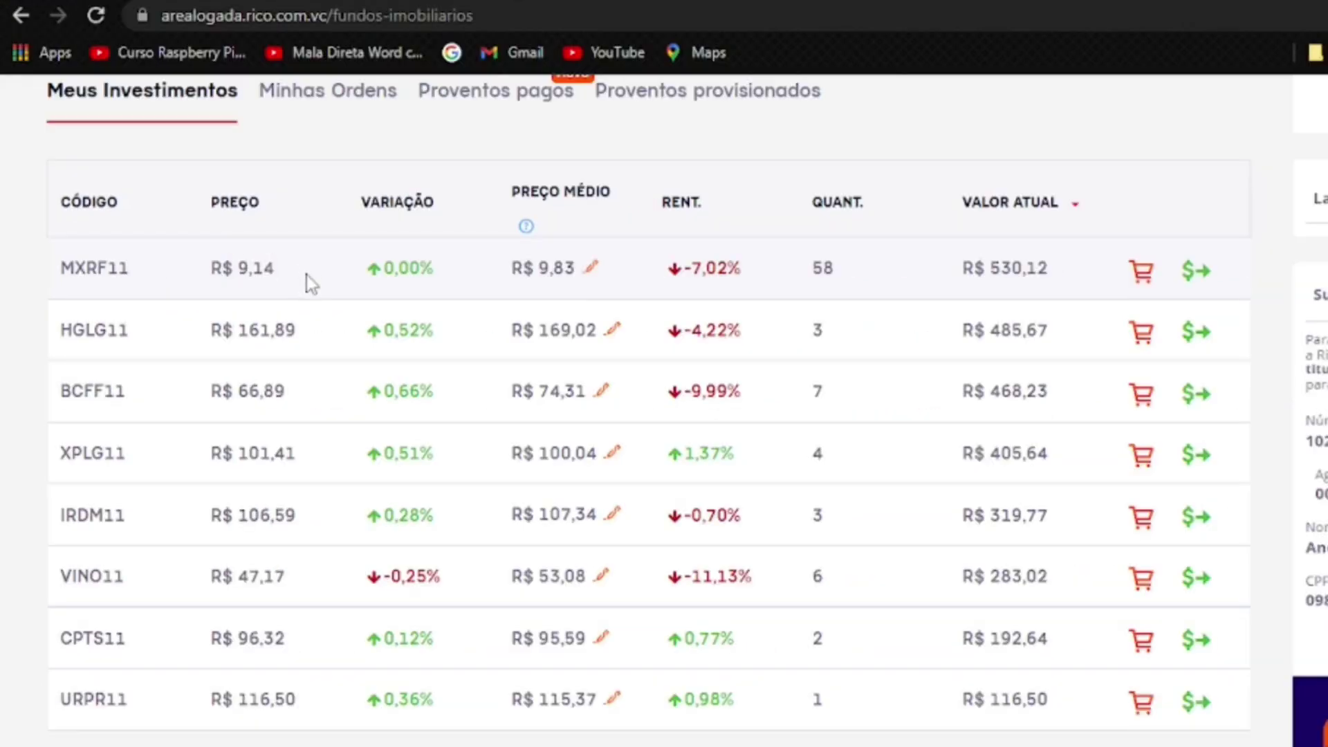
Step: Choose MXRF11 as the fund to buy in the Negocie FIIs form
scroll(305, 274, "down", 7)
scroll(555, 276, "up", 1)
scroll(555, 364, "down", 15)
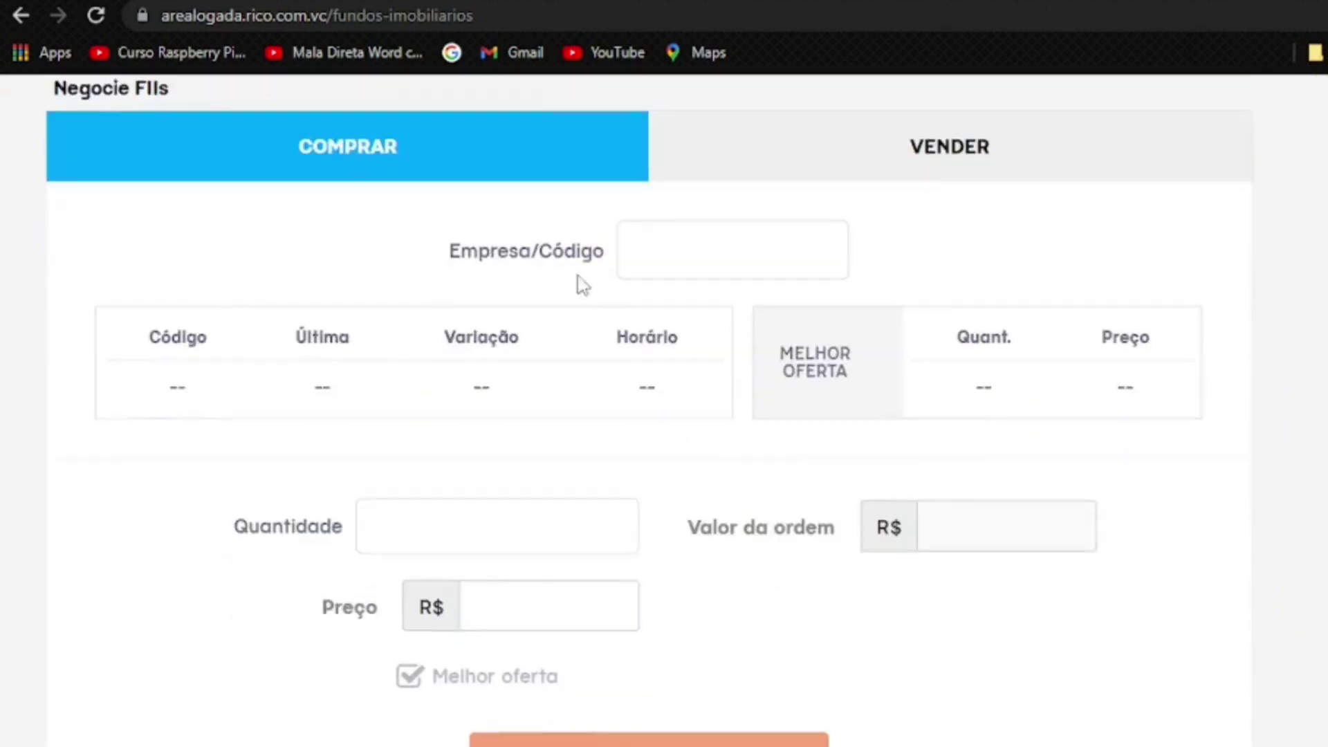
left_click(695, 235)
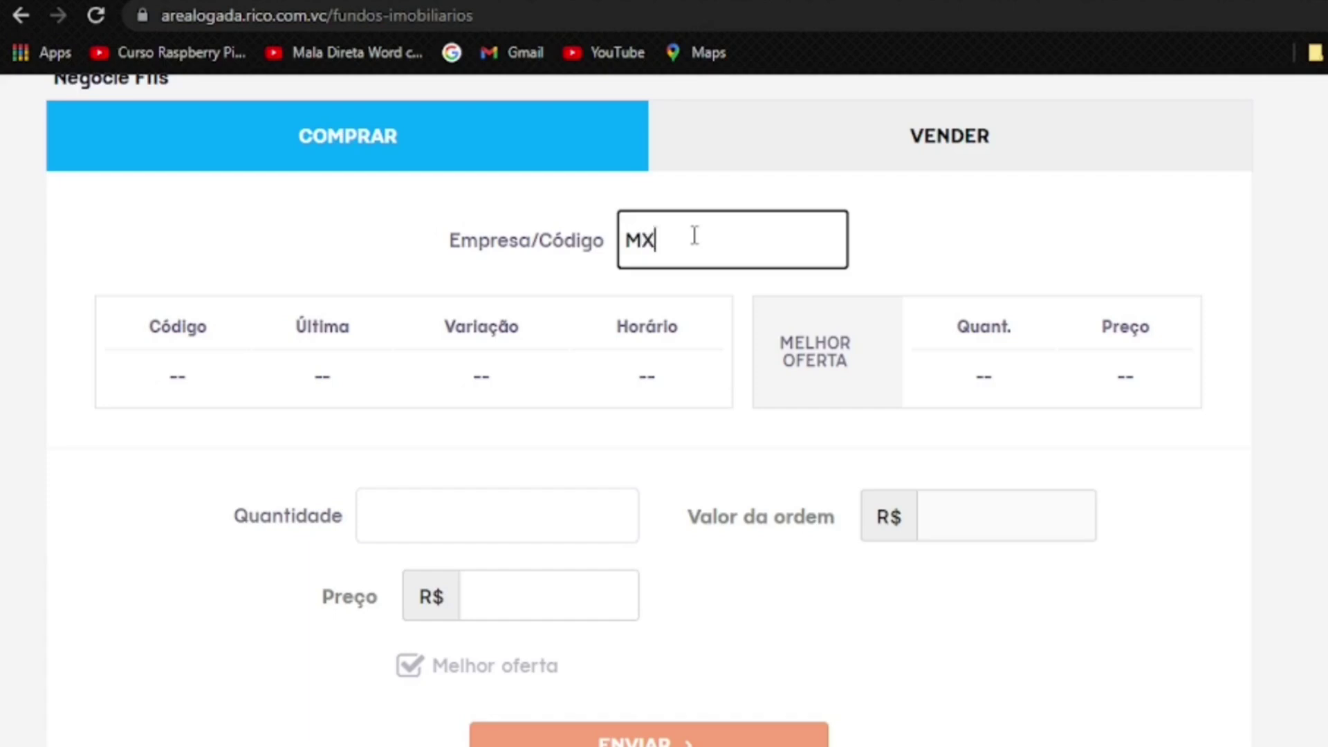
type("MXRF1")
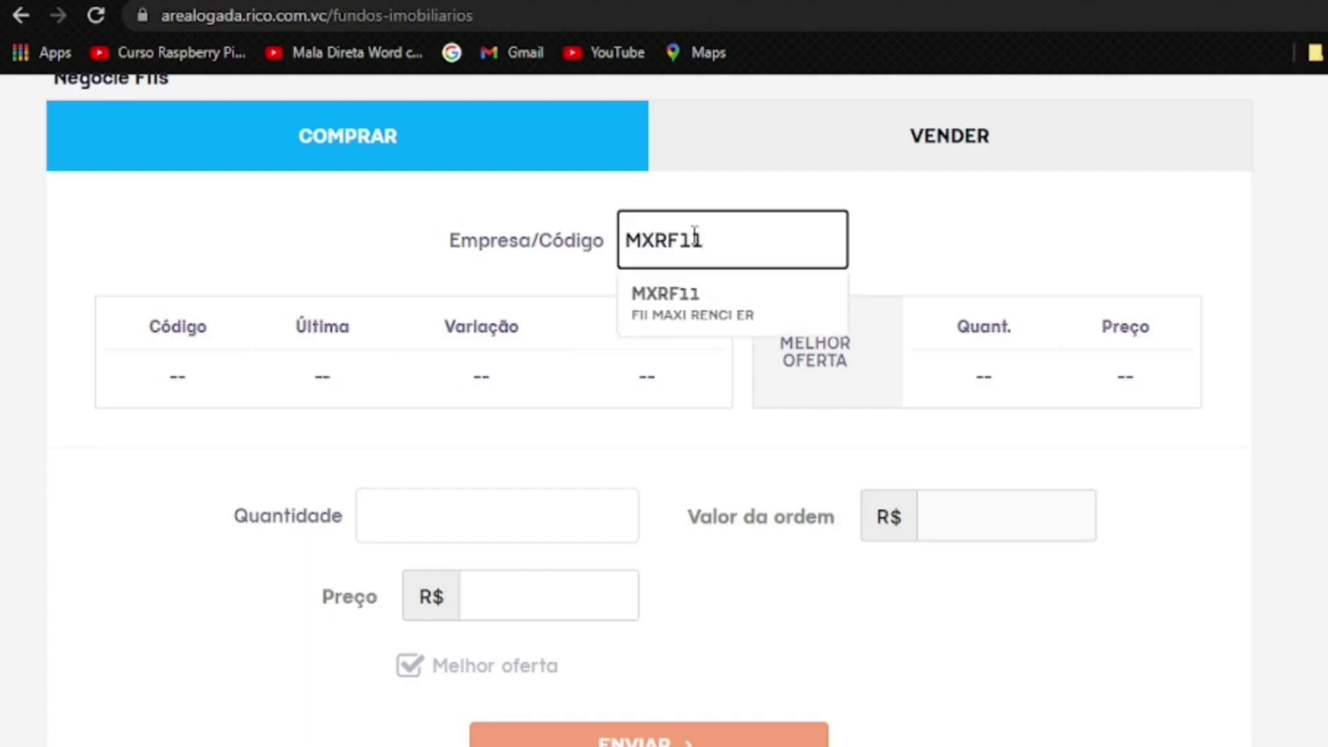
type("1")
left_click(711, 307)
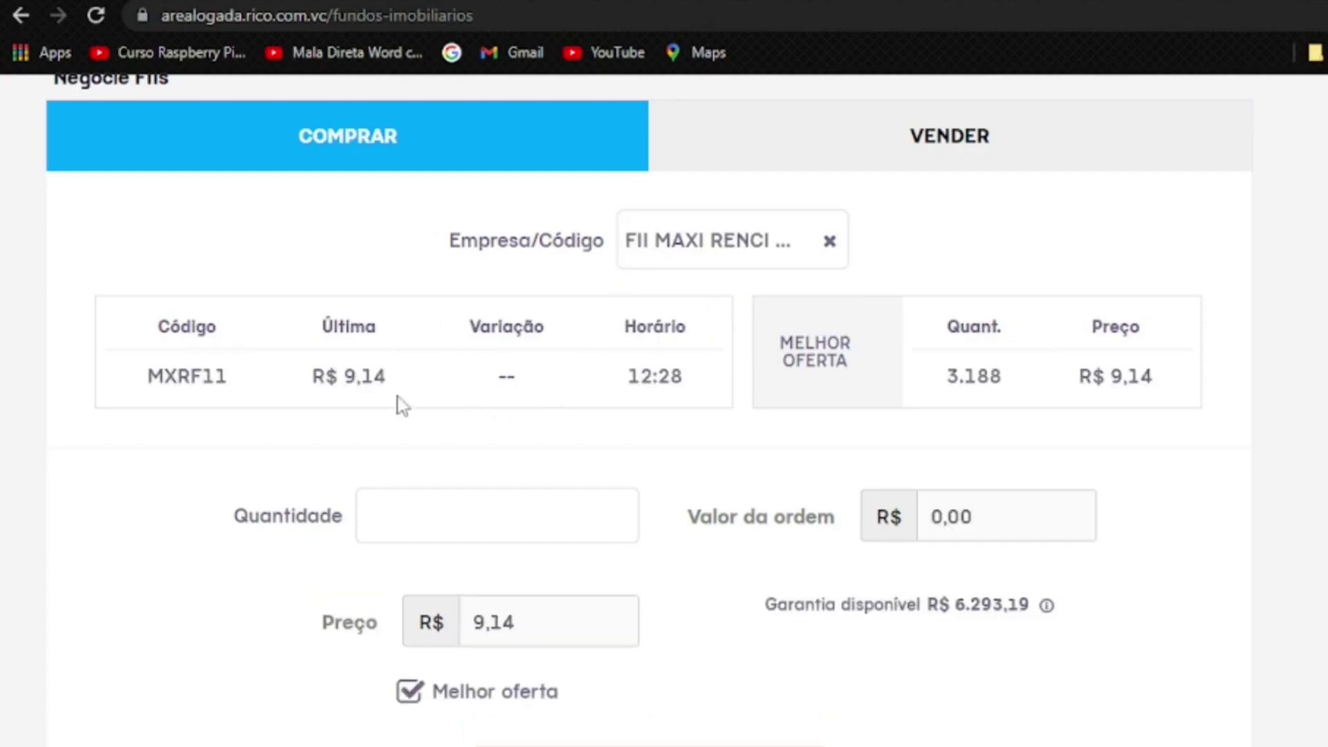
Step: Submit a purchase order for 2 MXRF11 units at the best offer and close the confirmation message
left_click_drag(387, 376, 325, 379)
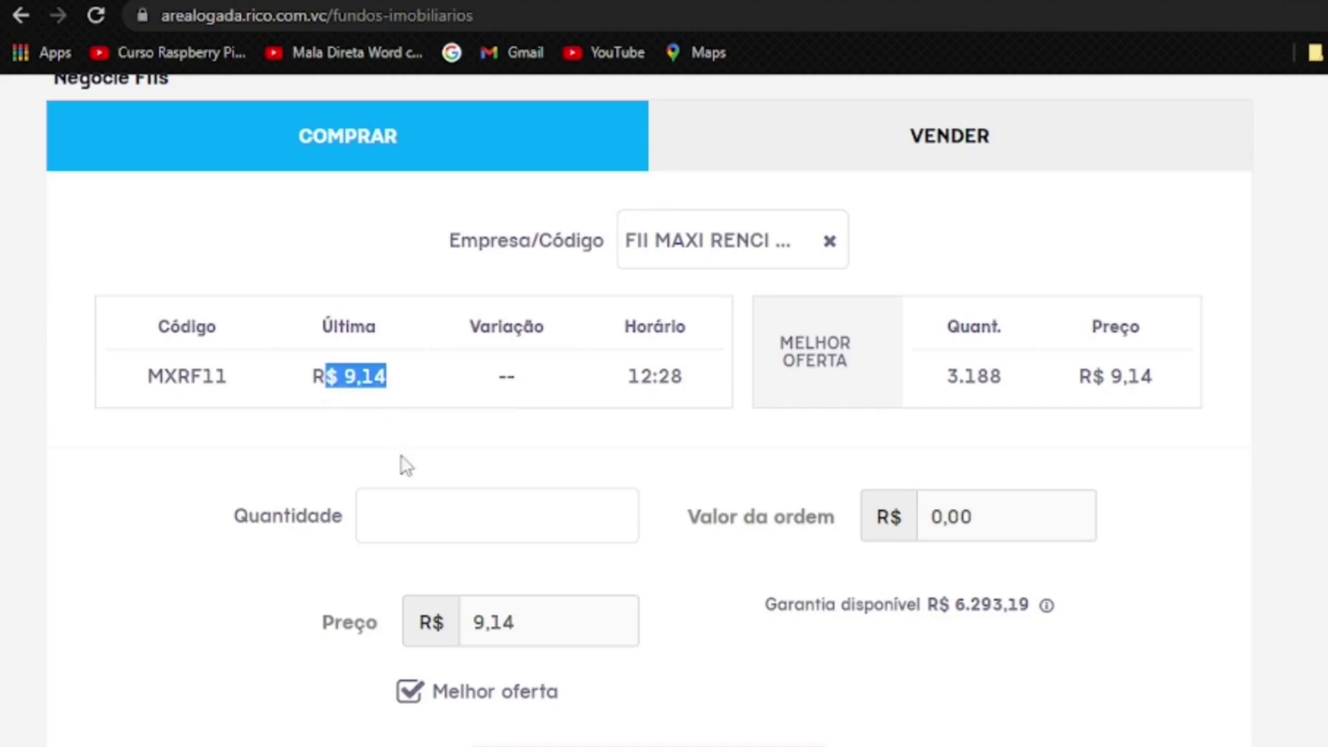
left_click(470, 520)
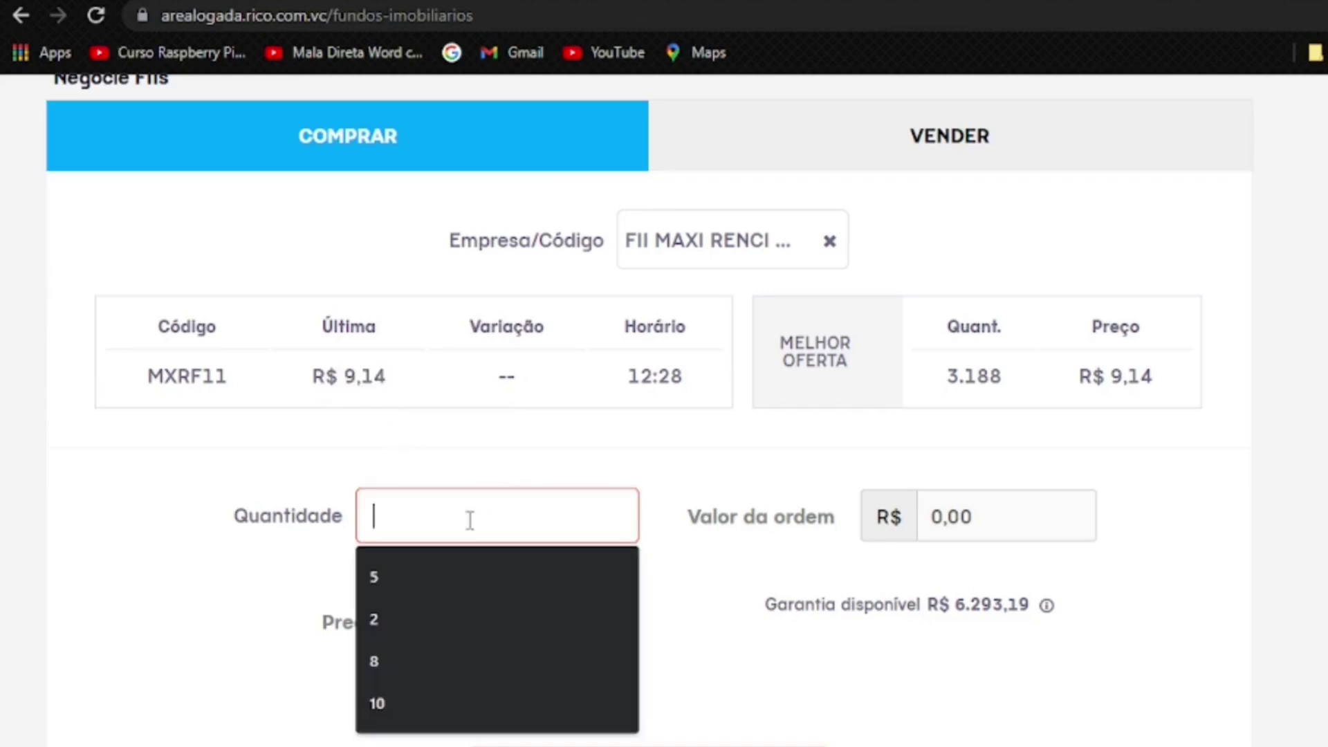
type("2")
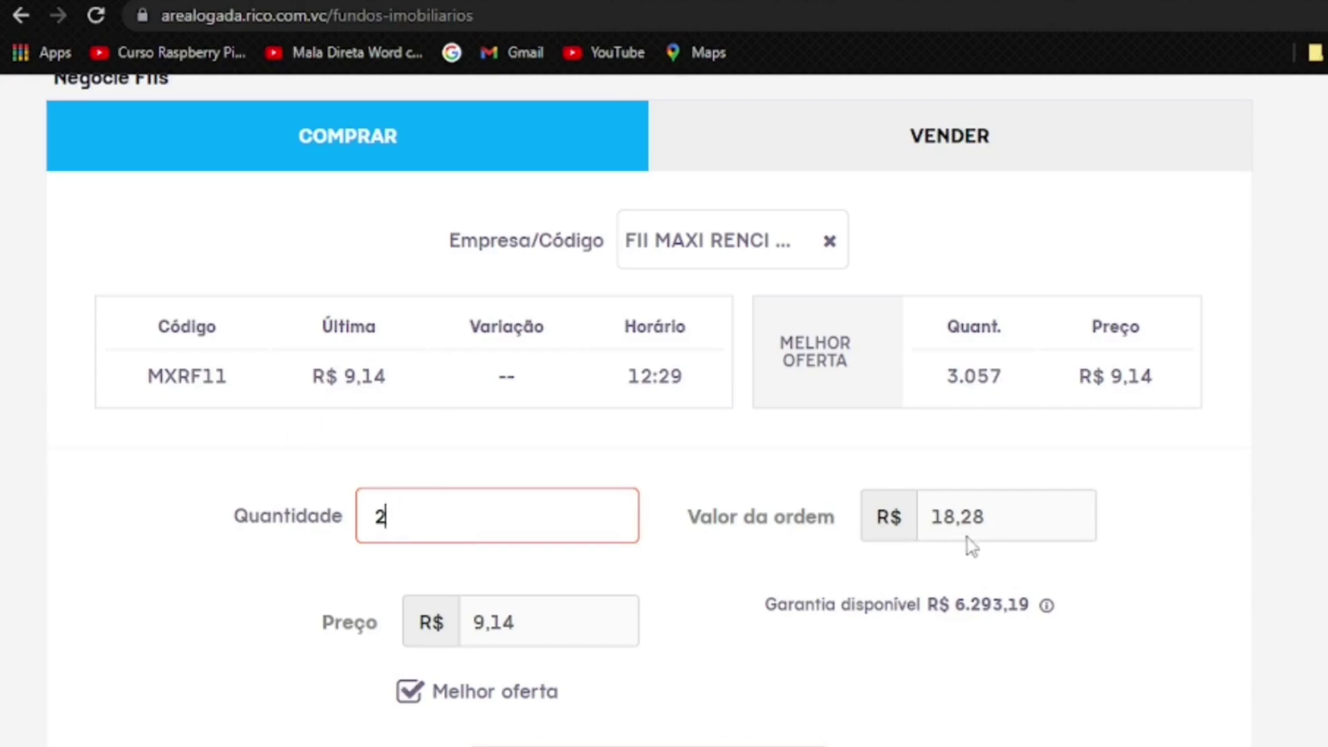
scroll(651, 502, "down", 2)
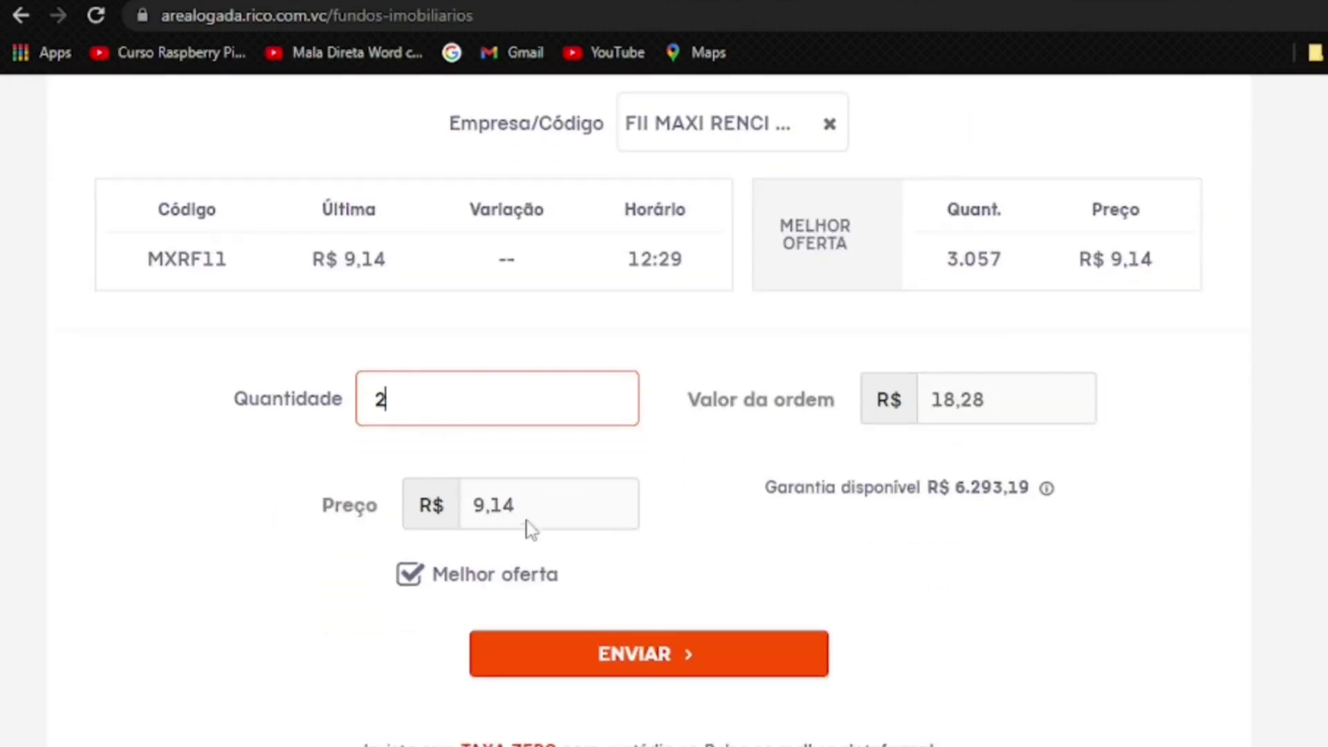
scroll(726, 553, "down", 2)
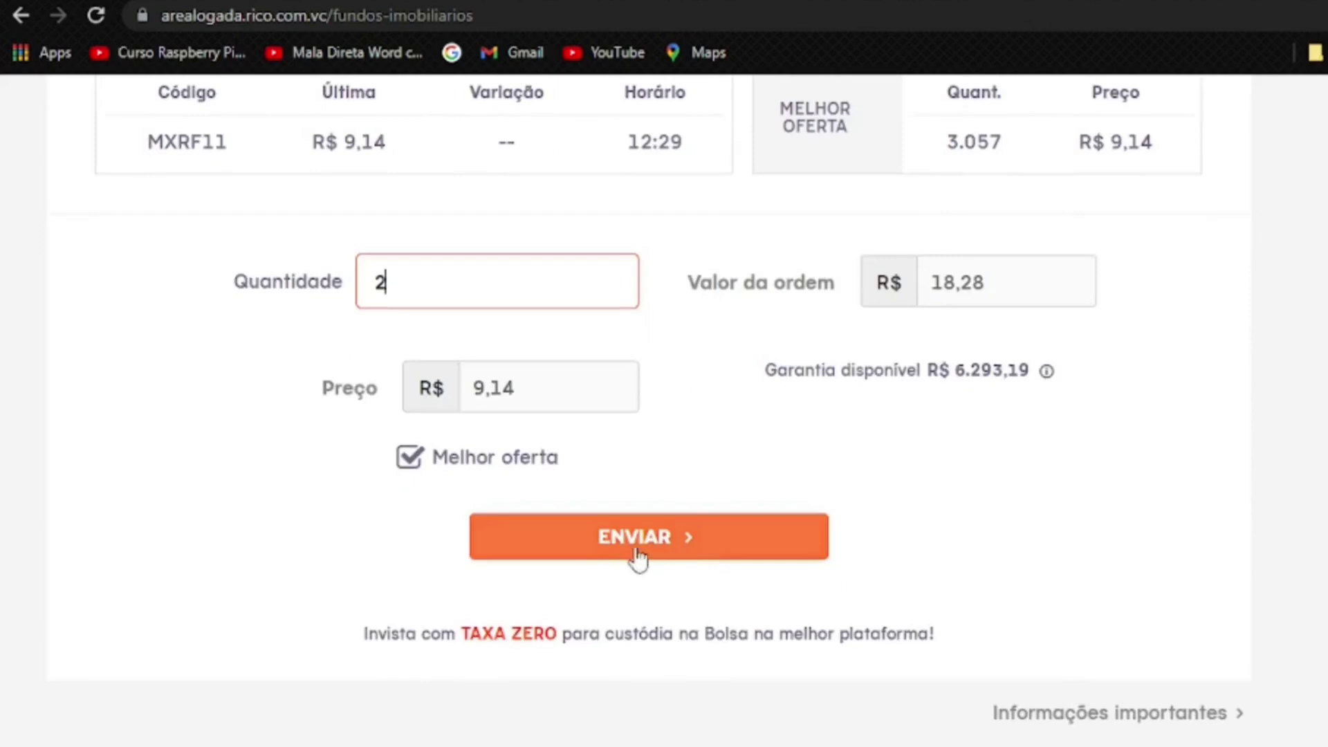
left_click(671, 540)
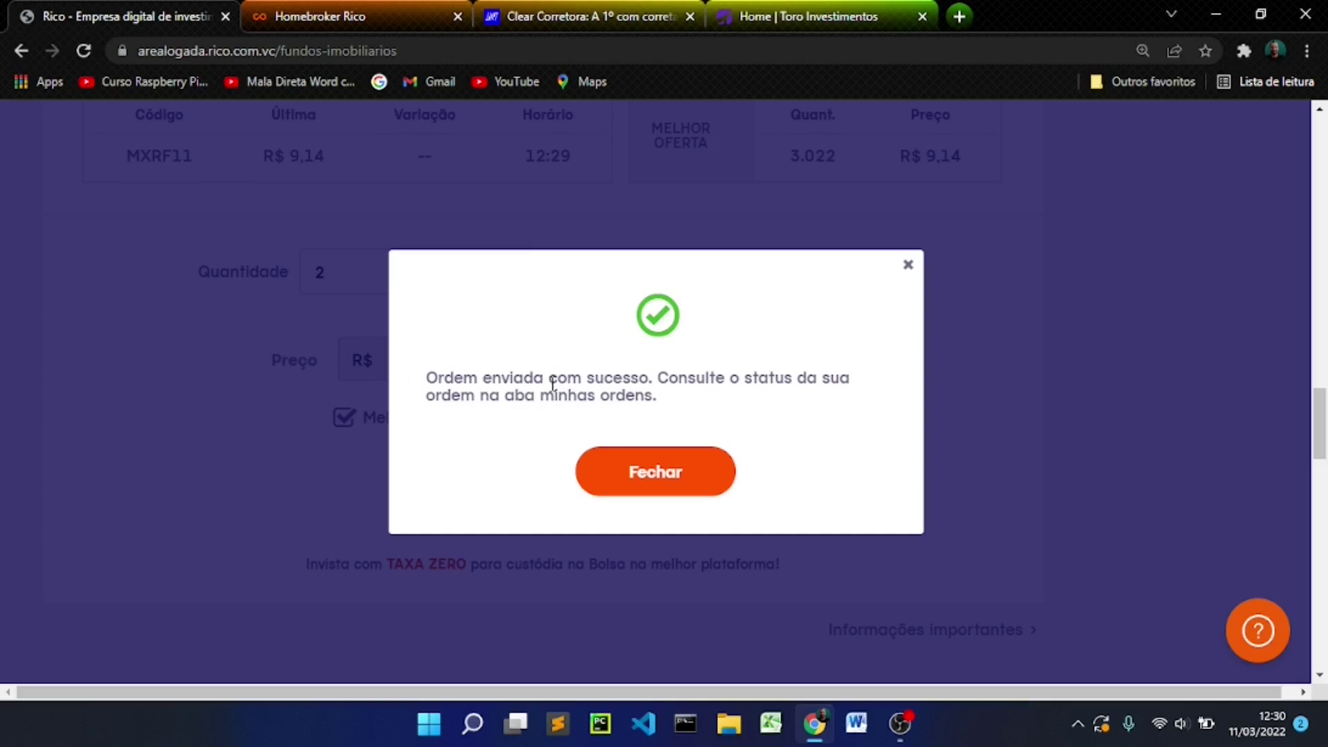
left_click(663, 473)
Step: Check the MXRF11 purchase order's executed price and status in the real estate funds' Minhas Ordens list
scroll(623, 346, "up", 15)
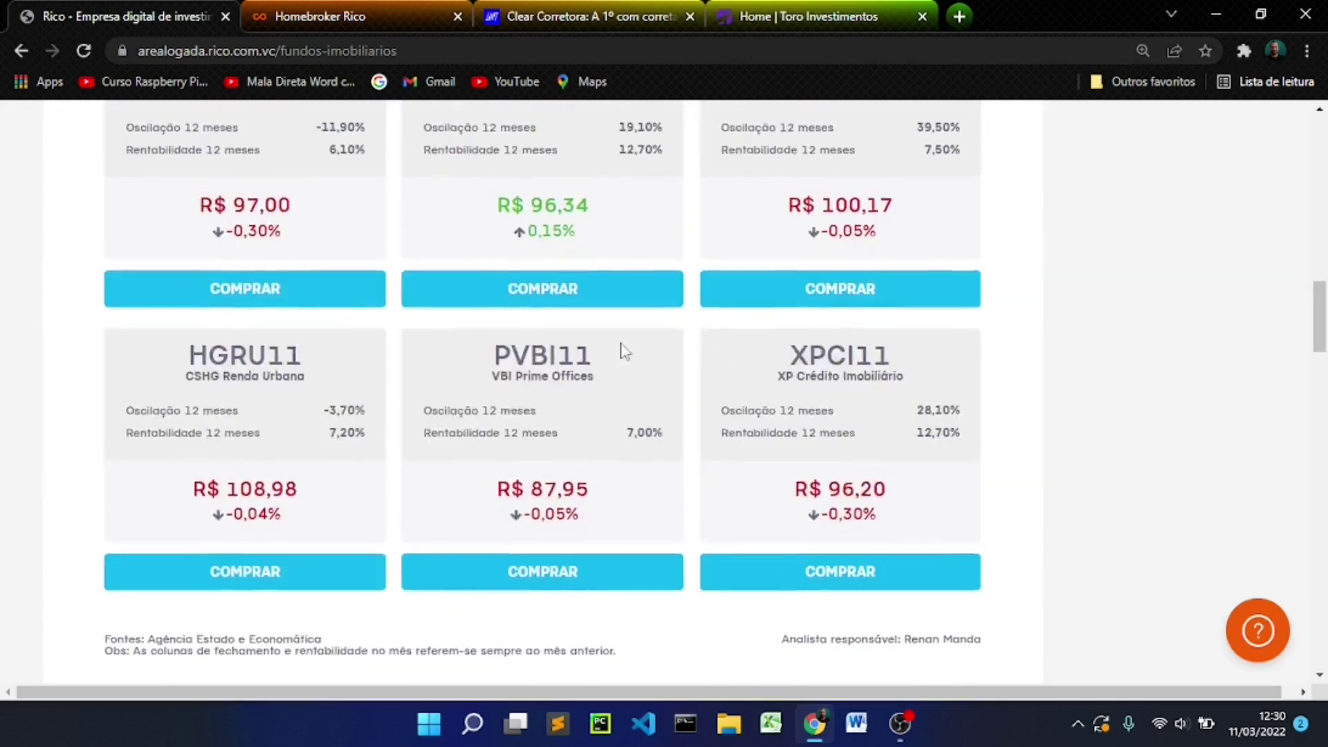
scroll(621, 352, "up", 15)
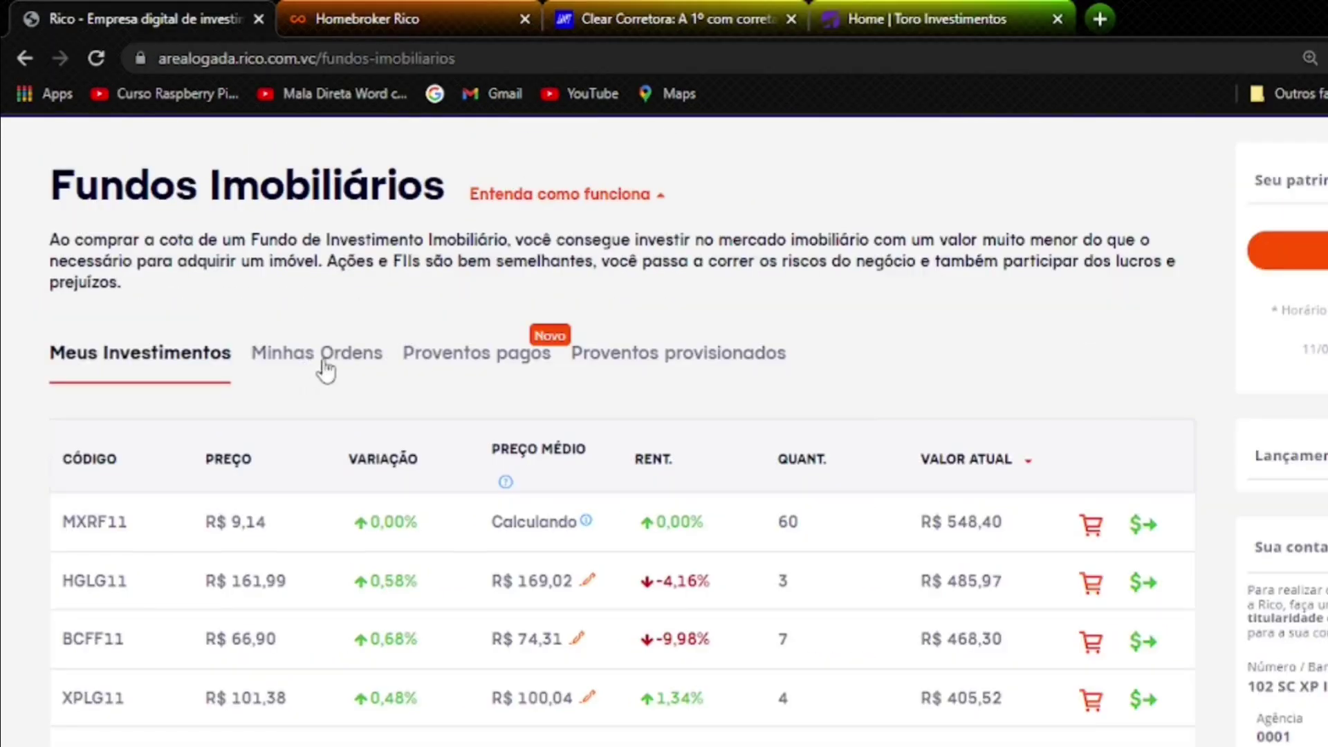
left_click(325, 367)
scroll(397, 425, "down", 3)
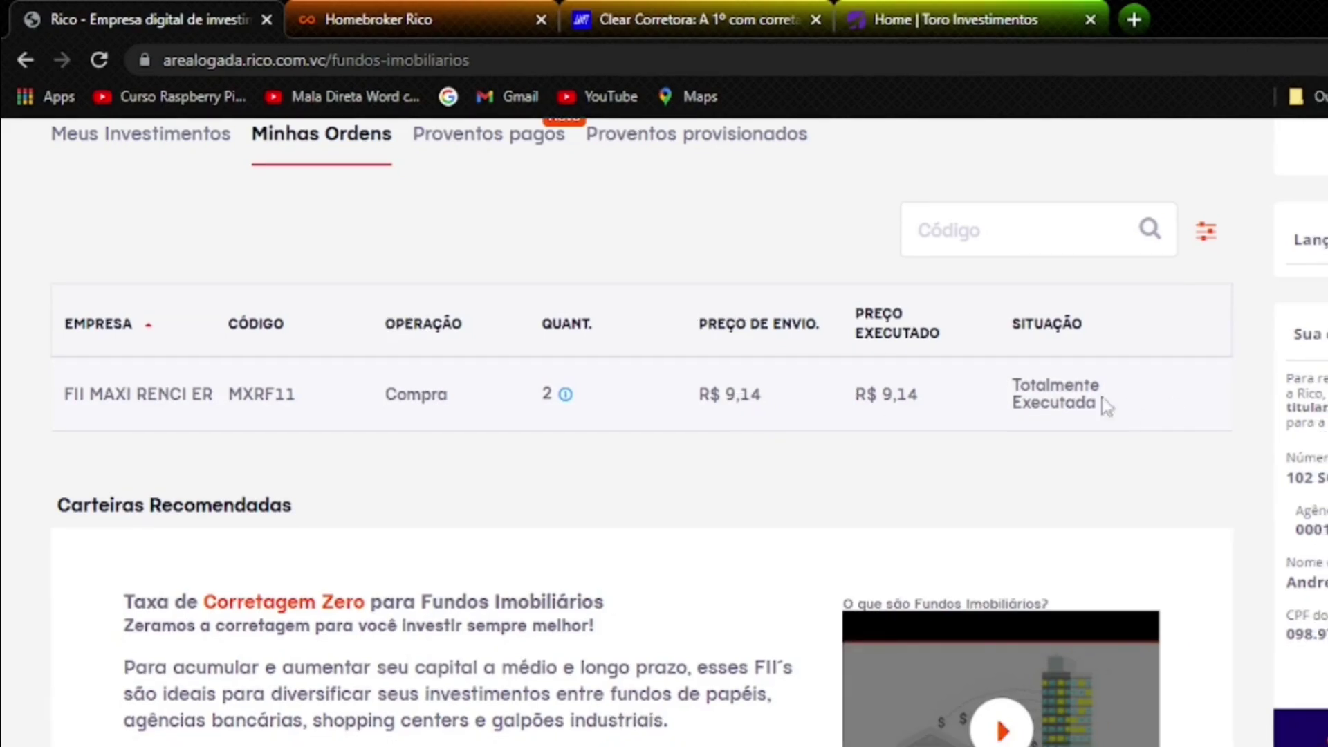
scroll(1127, 415, "up", 2)
scroll(1122, 401, "down", 5)
scroll(1128, 409, "up", 6)
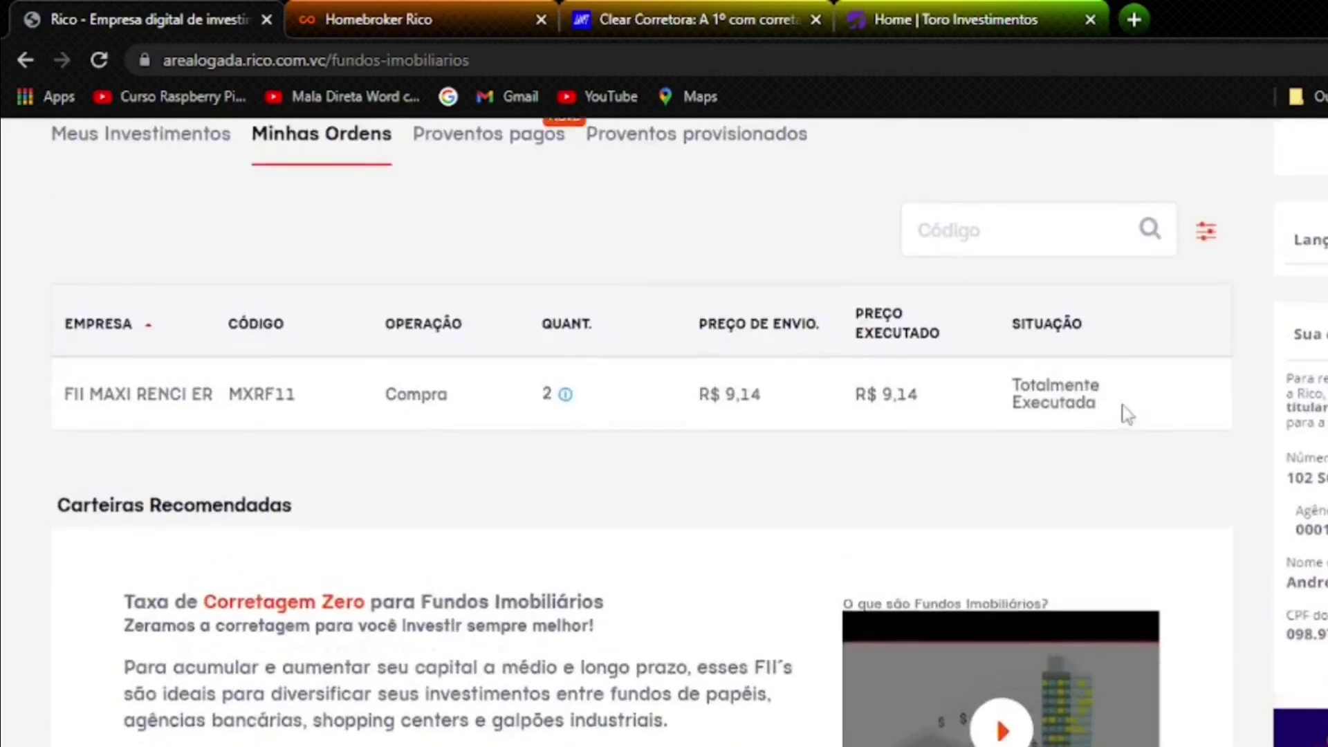
Step: Return to the Ações investments page
scroll(1128, 415, "up", 2)
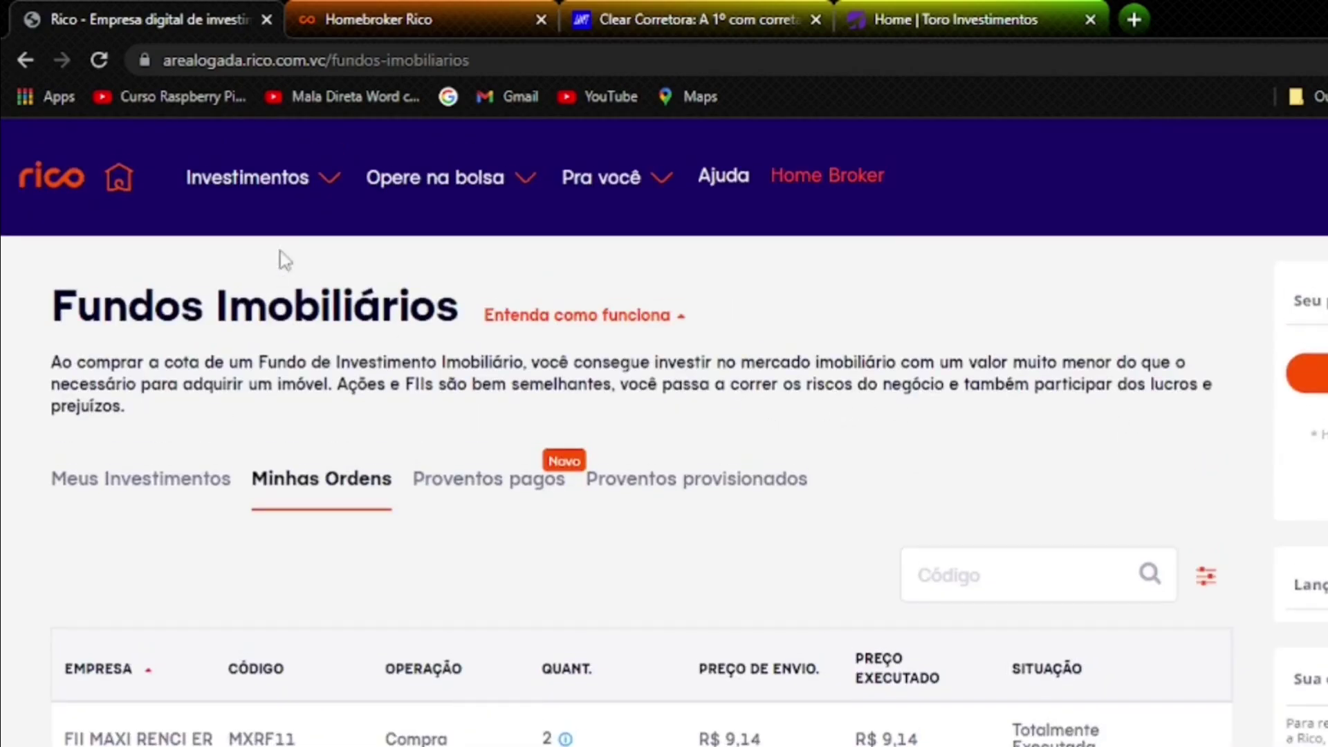
mouse_move(275, 202)
left_click(219, 271)
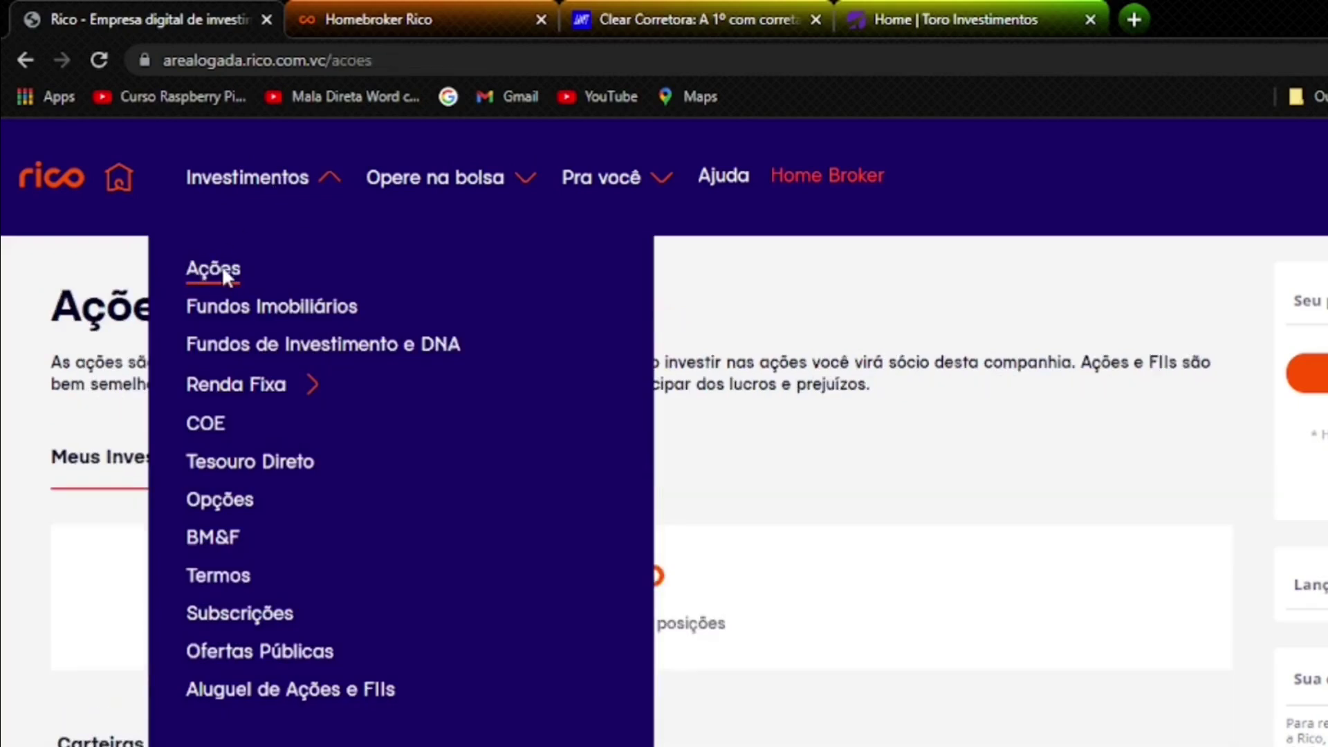
Step: Review the BBAS3F and CIEL3F purchase orders' executed prices and statuses in the Ações page's Minhas Ordens list
left_click(339, 465)
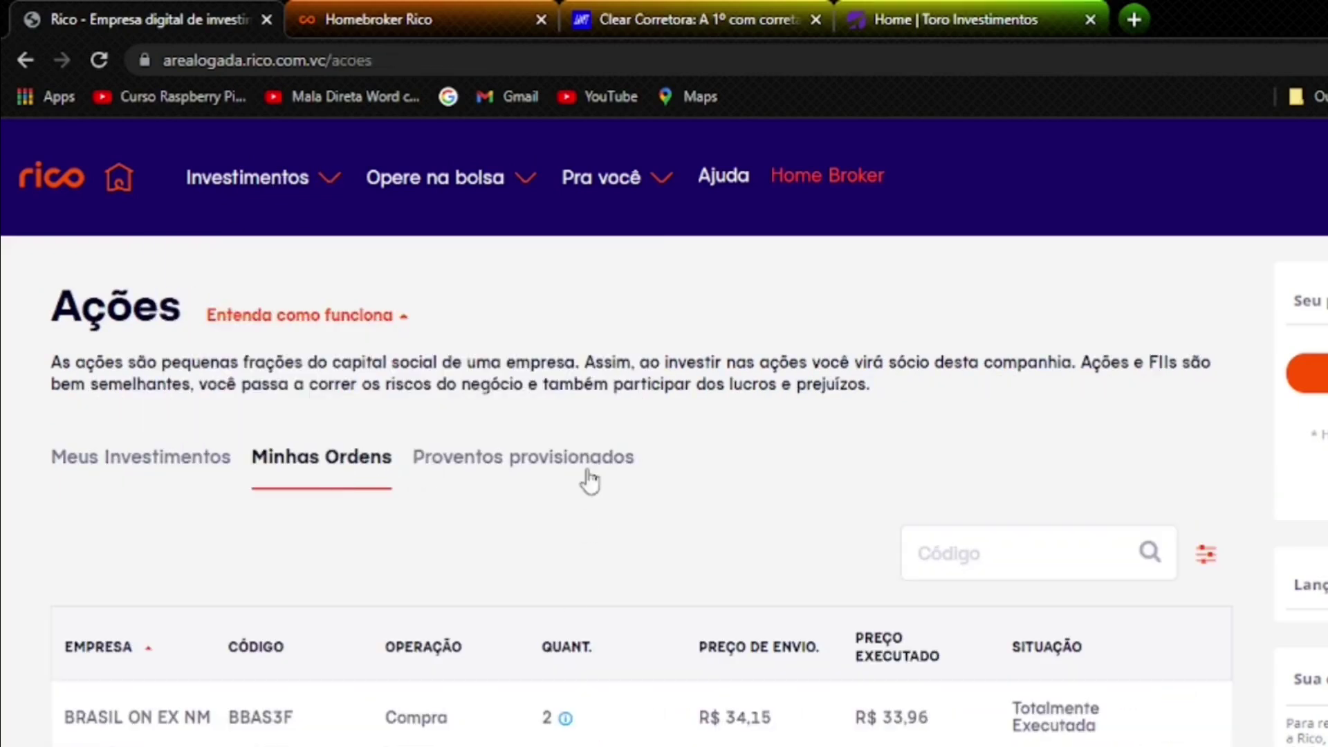
scroll(588, 481, "down", 3)
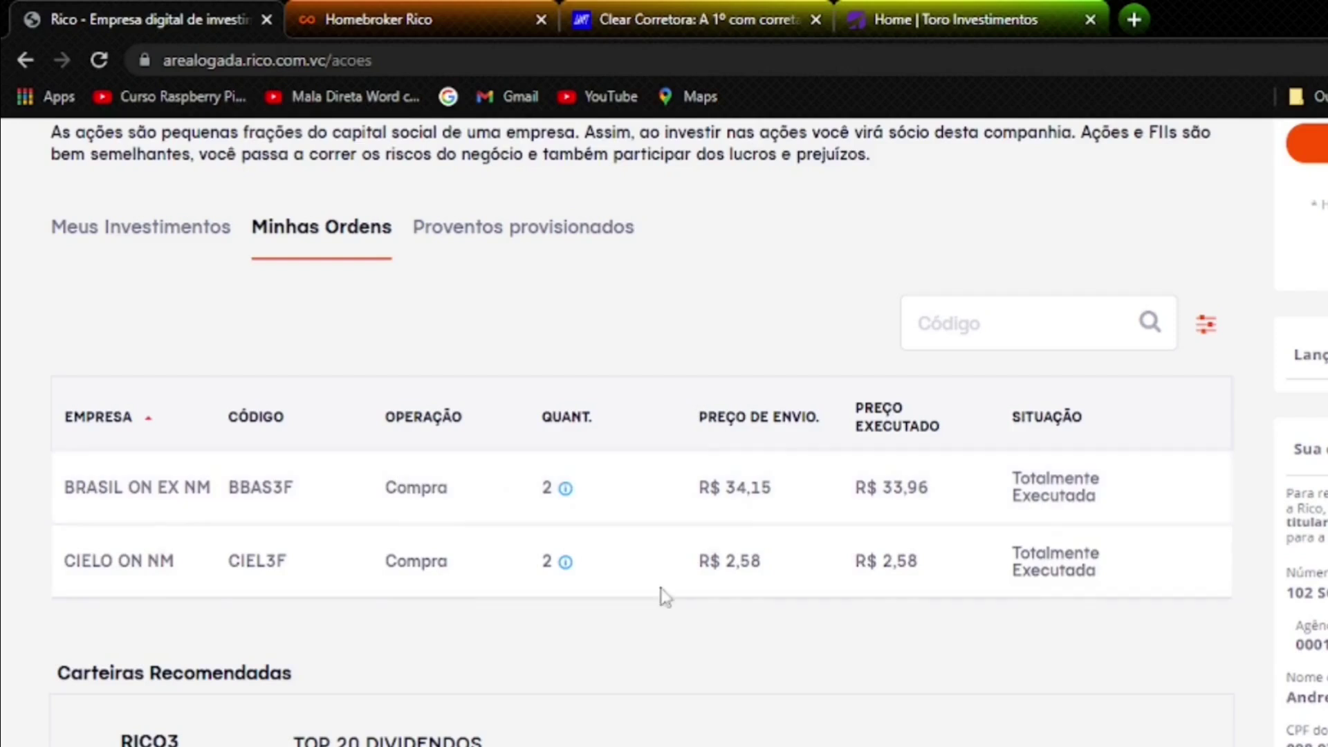
scroll(664, 596, "up", 3)
Step: Recheck the MXRF11 purchase order in the Minhas Ordens list of the Fundos Imobiliários page
mouse_move(242, 183)
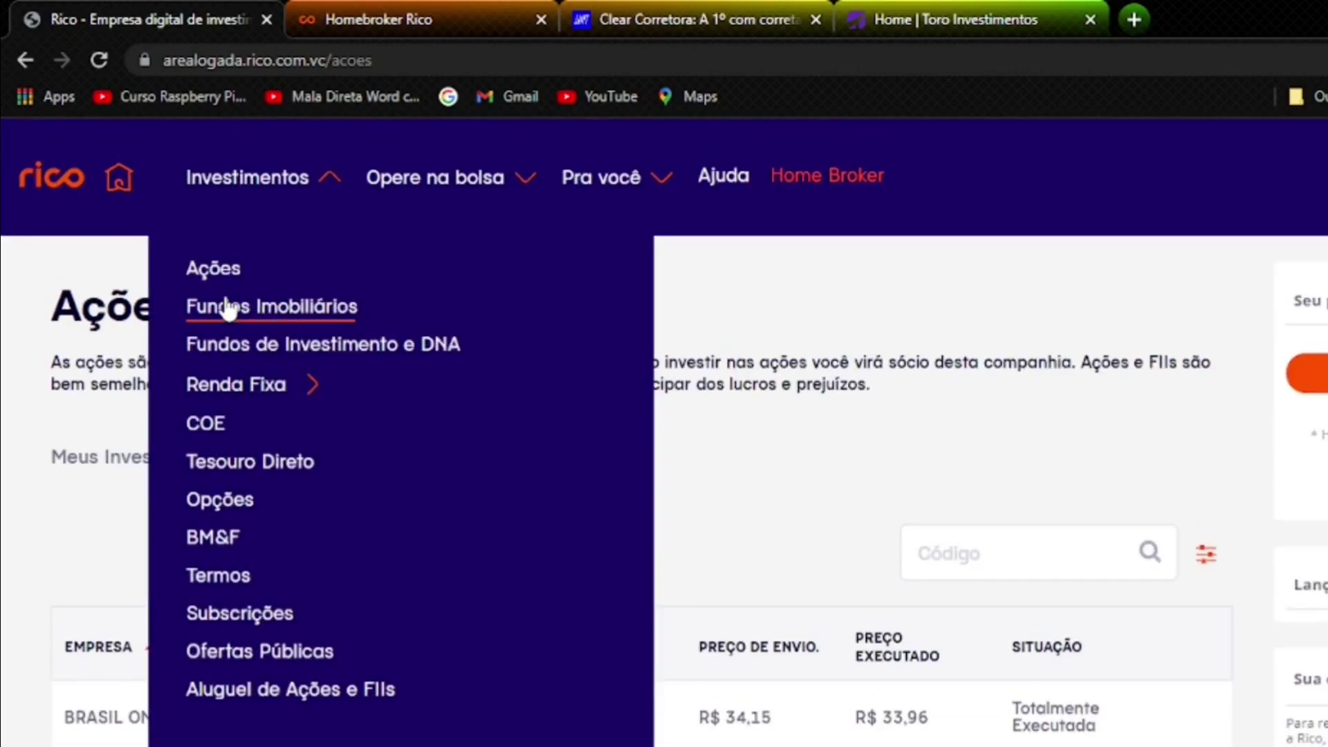
left_click(228, 309)
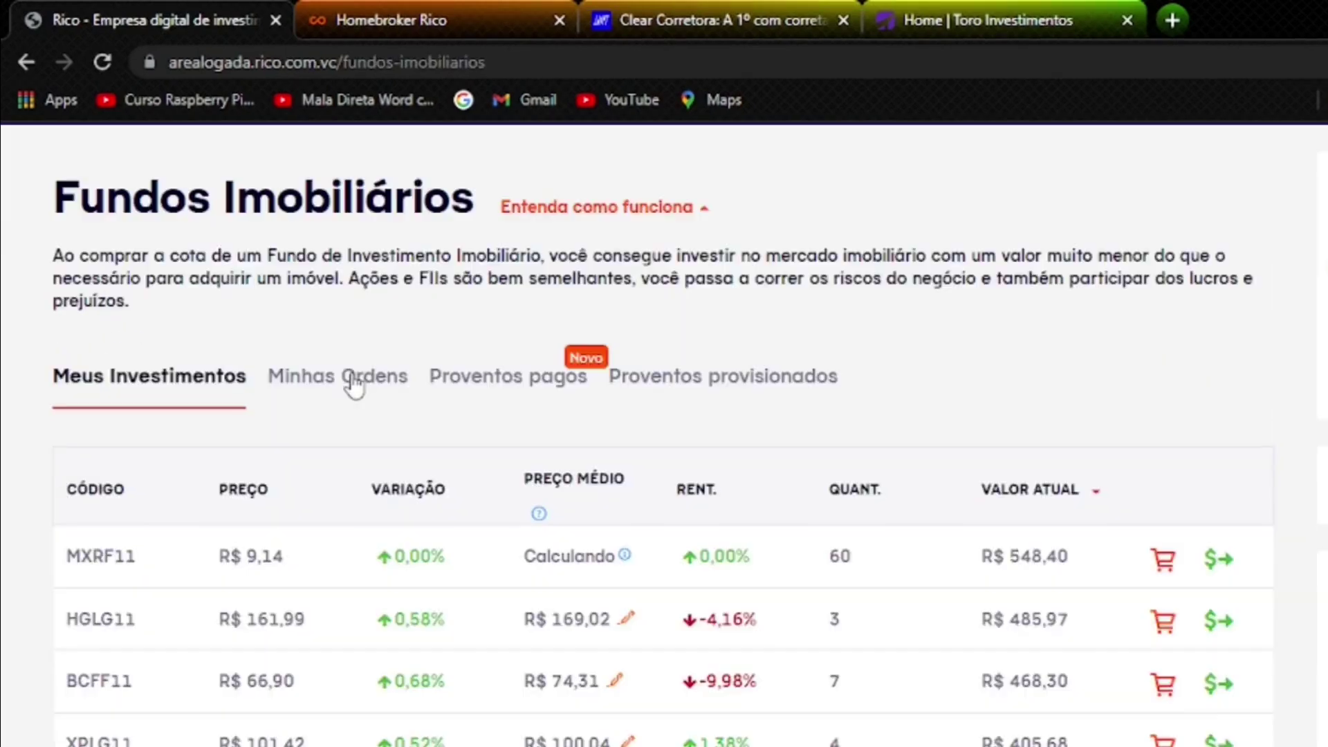
left_click(348, 378)
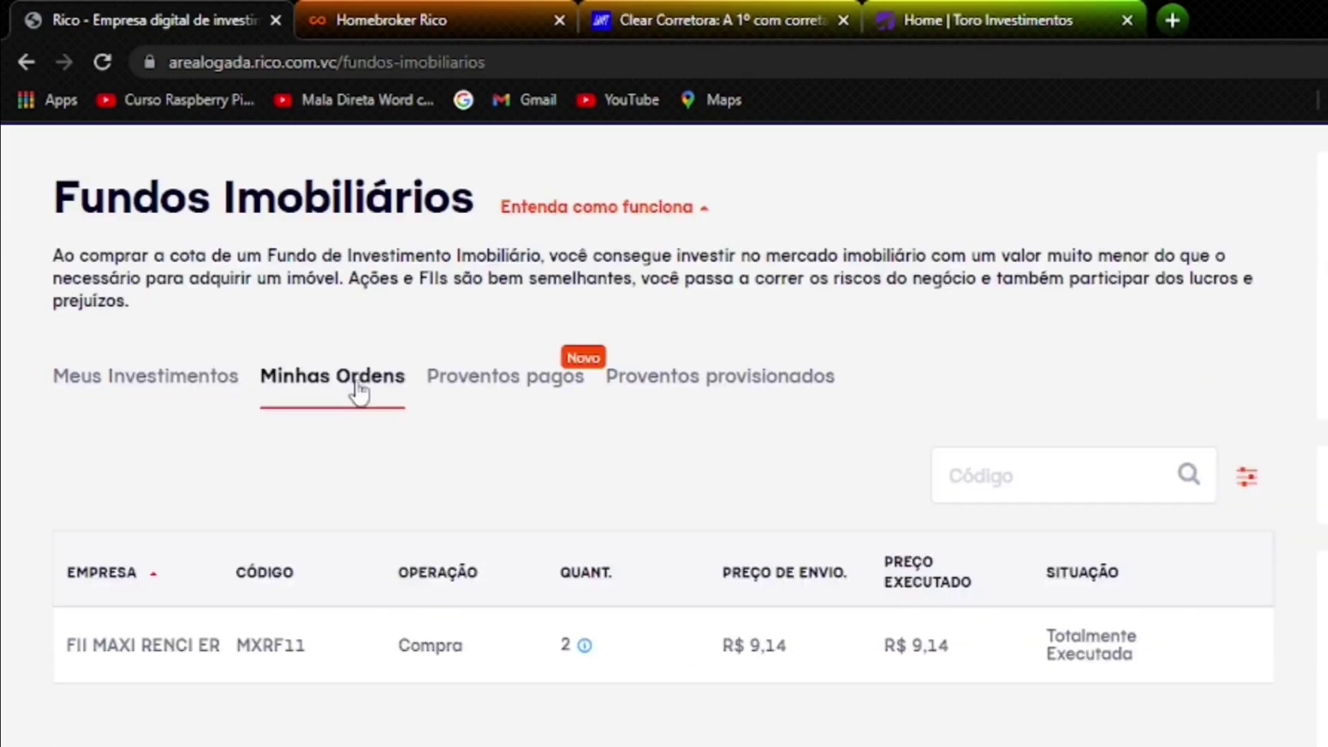
Step: Go to the Notas de Corretagem page and bring up its period filter
scroll(653, 533, "up", 2)
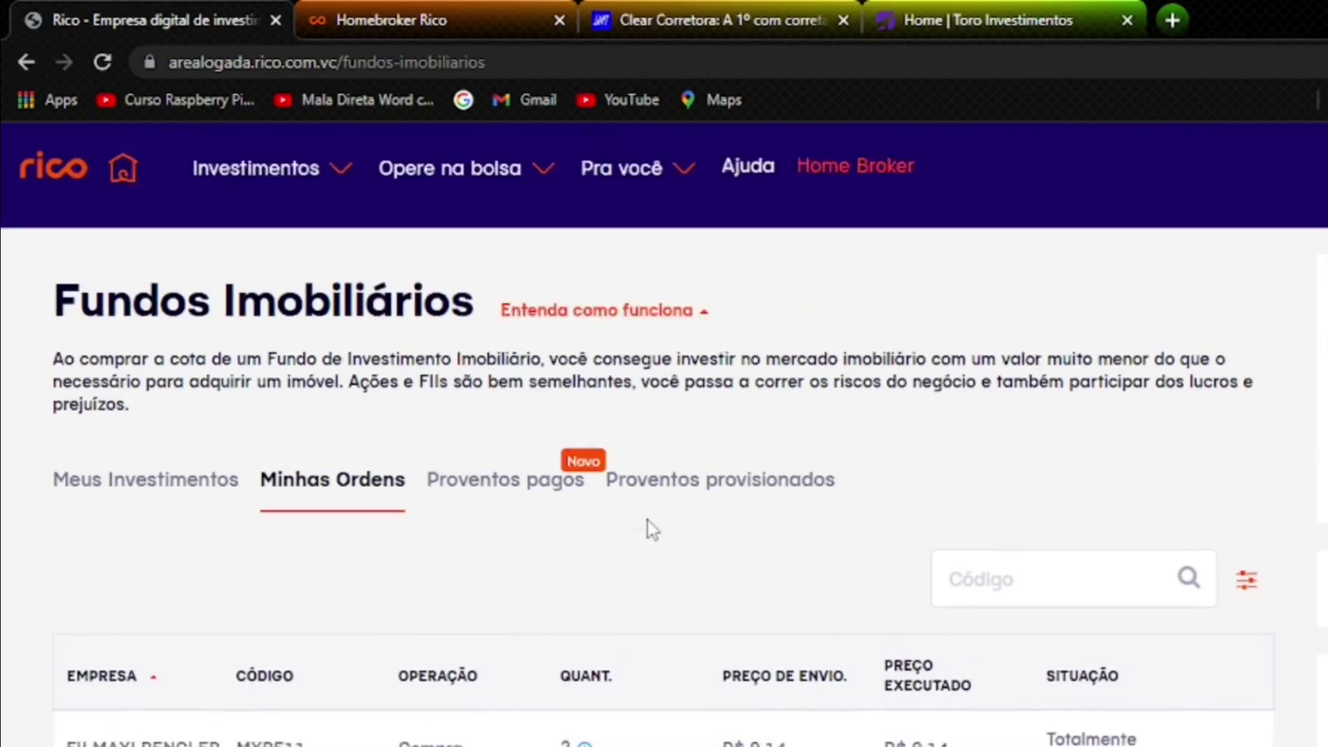
mouse_move(458, 193)
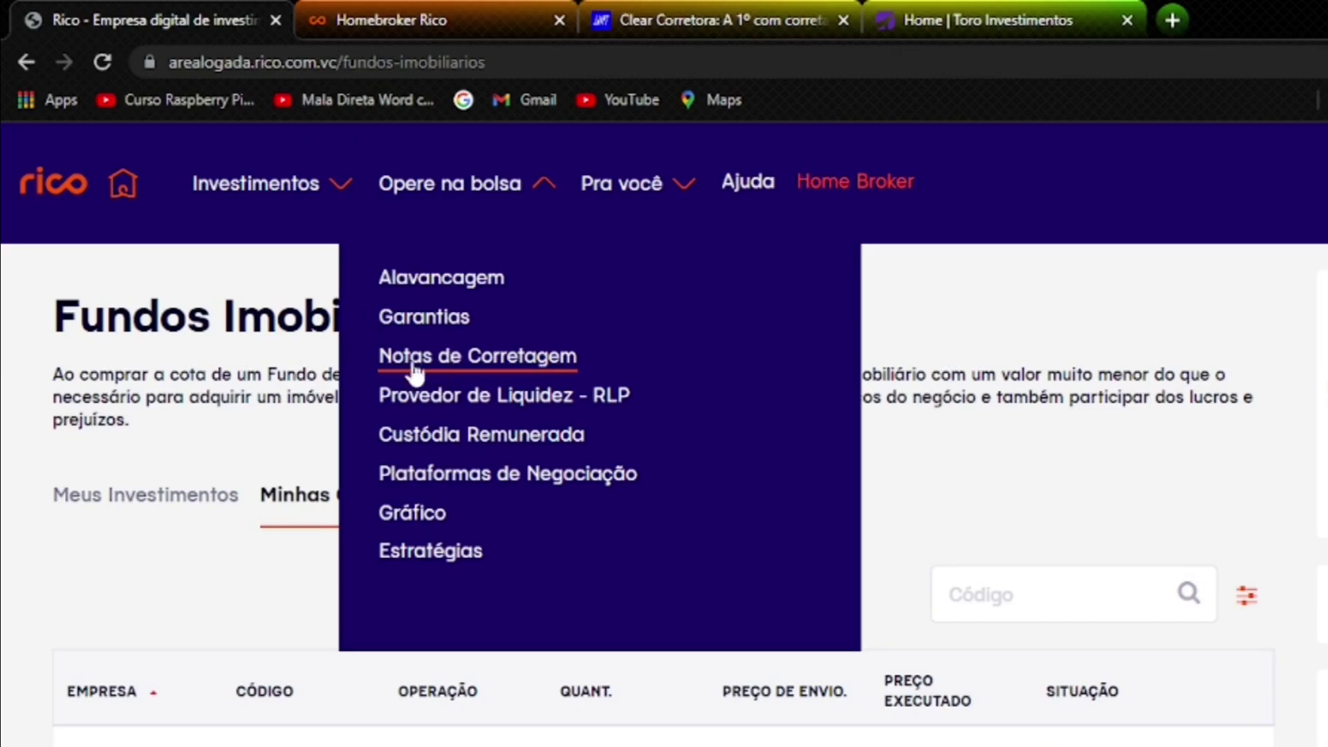
left_click(468, 372)
scroll(346, 307, "down", 3)
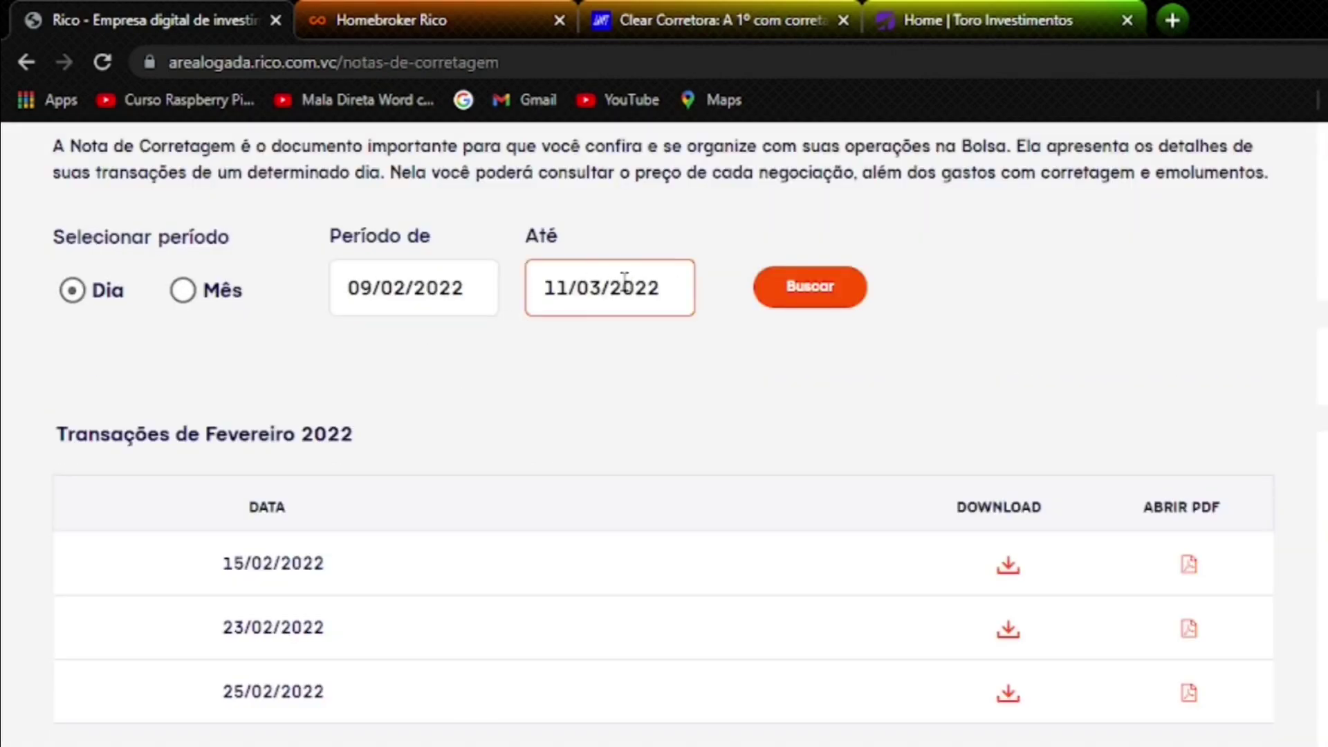
Step: Set the brokerage notes period to start on 11/03/2022 and search for that day's transactions
left_click(471, 283)
scroll(692, 385, "up", 2)
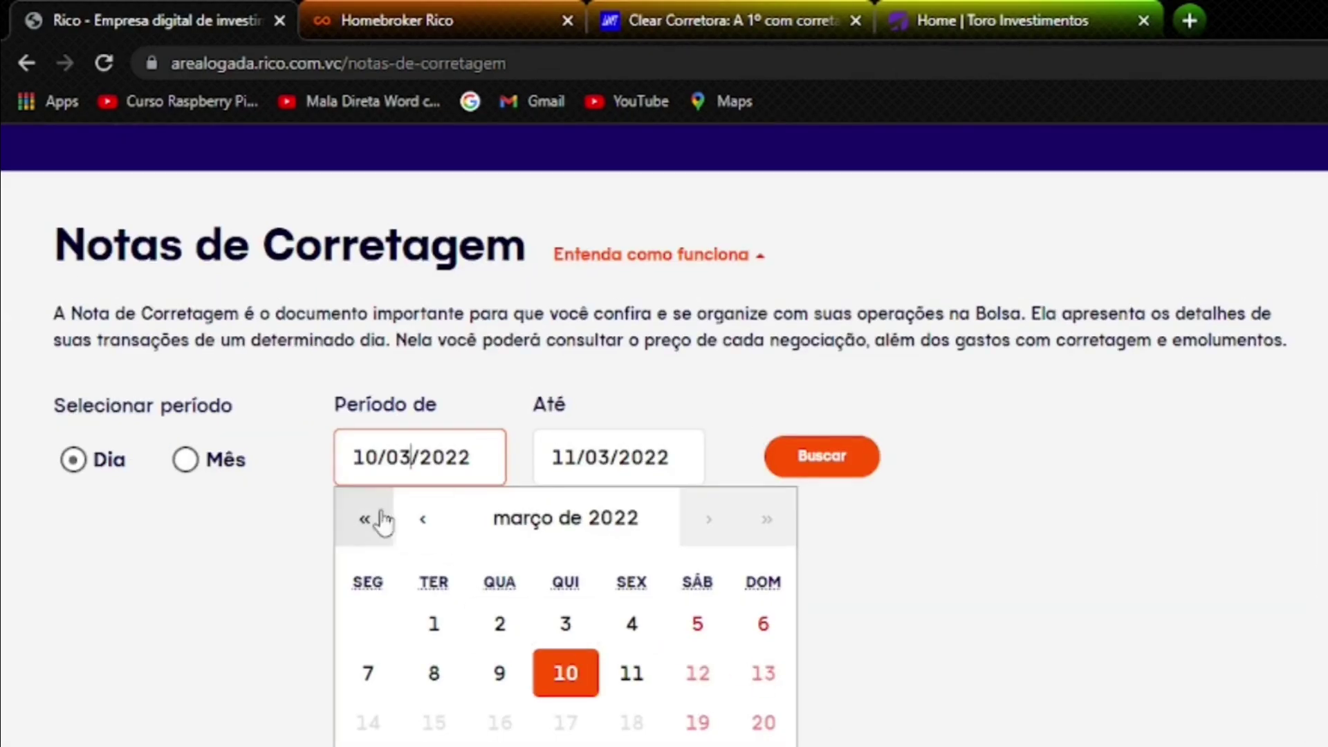
key("BackSpace")
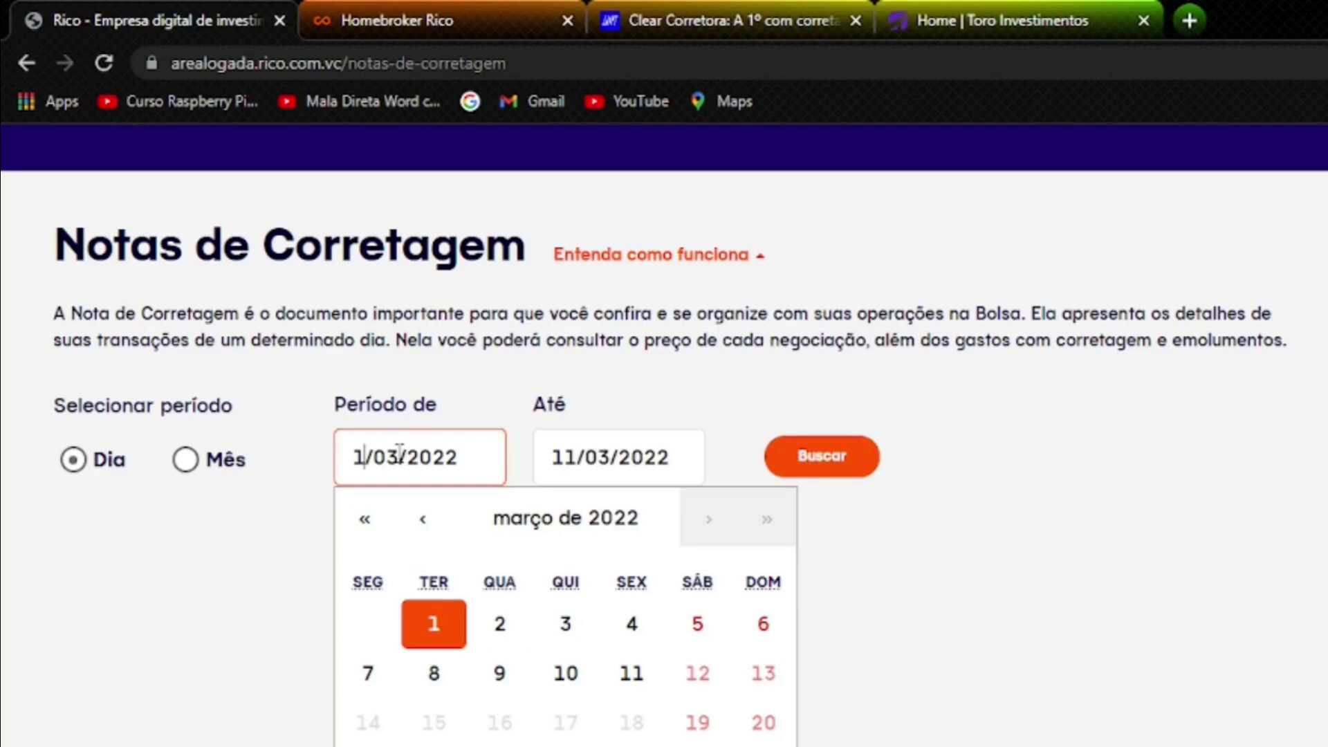
type("2")
left_click(864, 367)
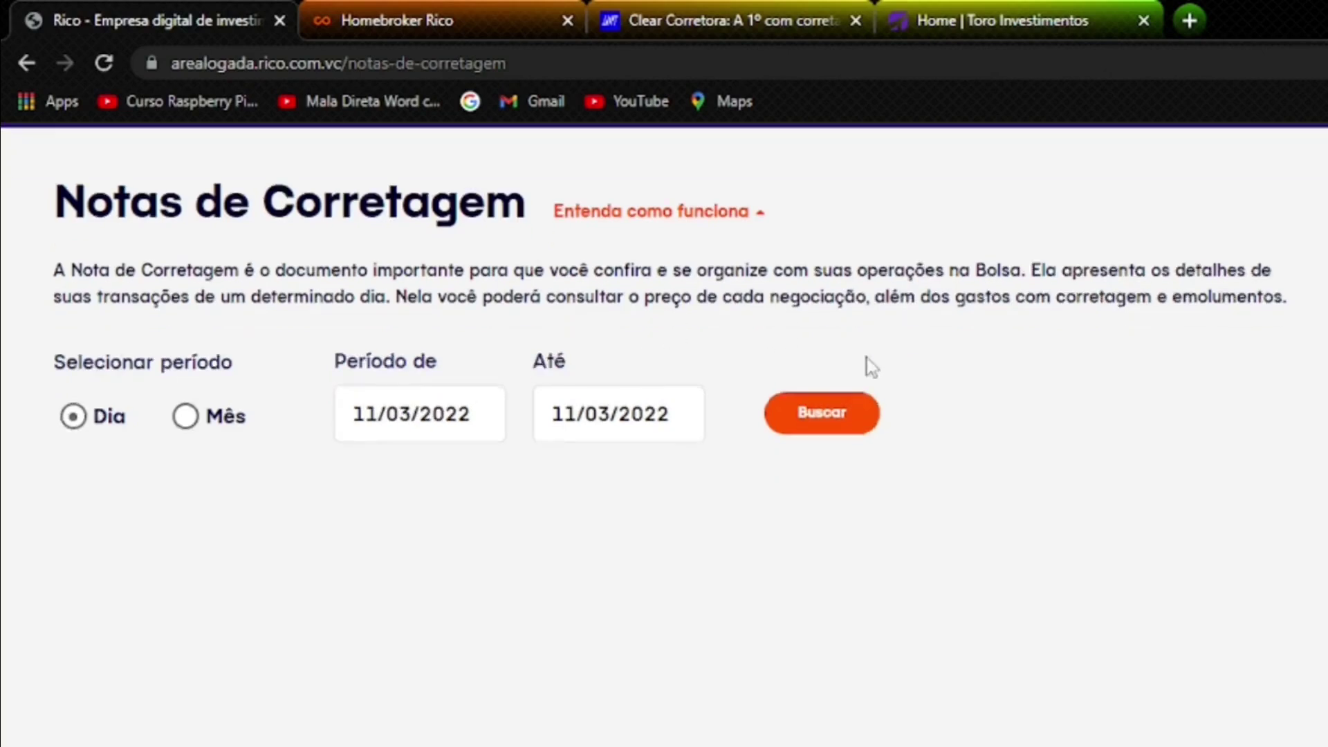
scroll(747, 475, "down", 2)
left_click(839, 352)
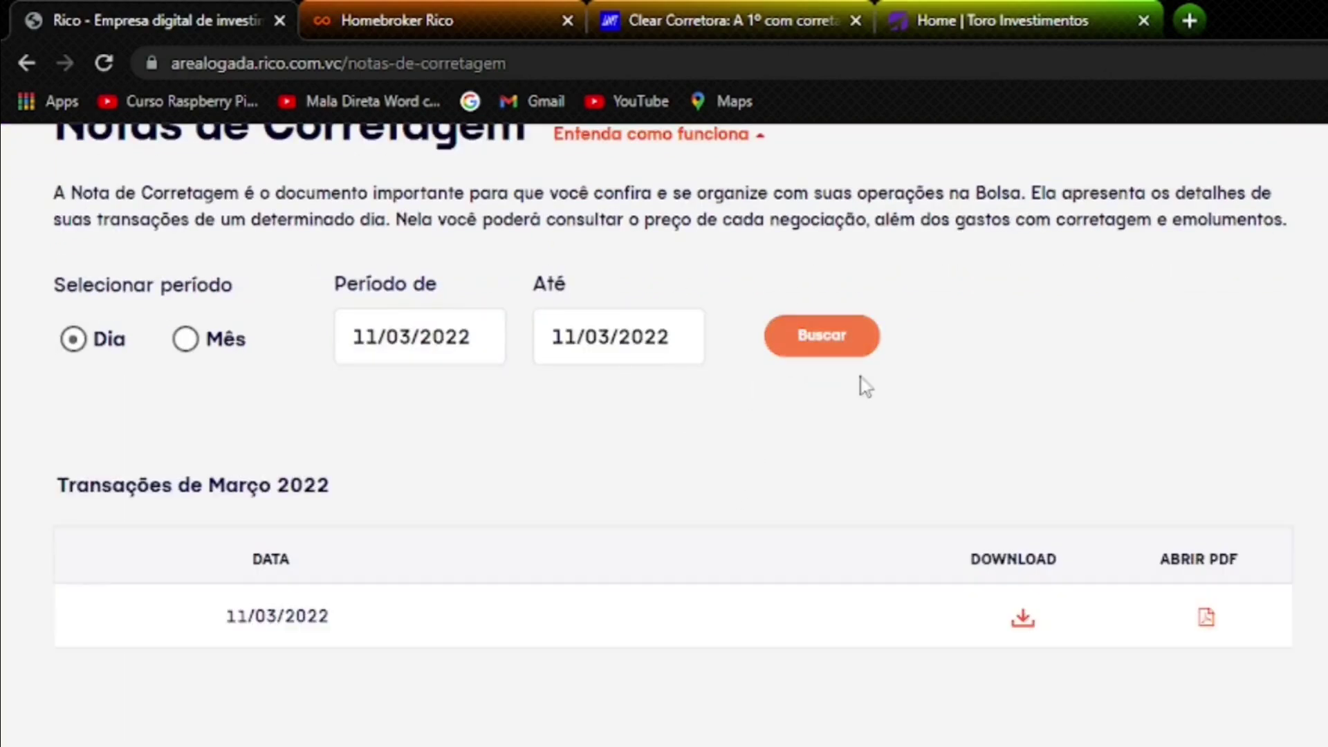
scroll(865, 406, "down", 4)
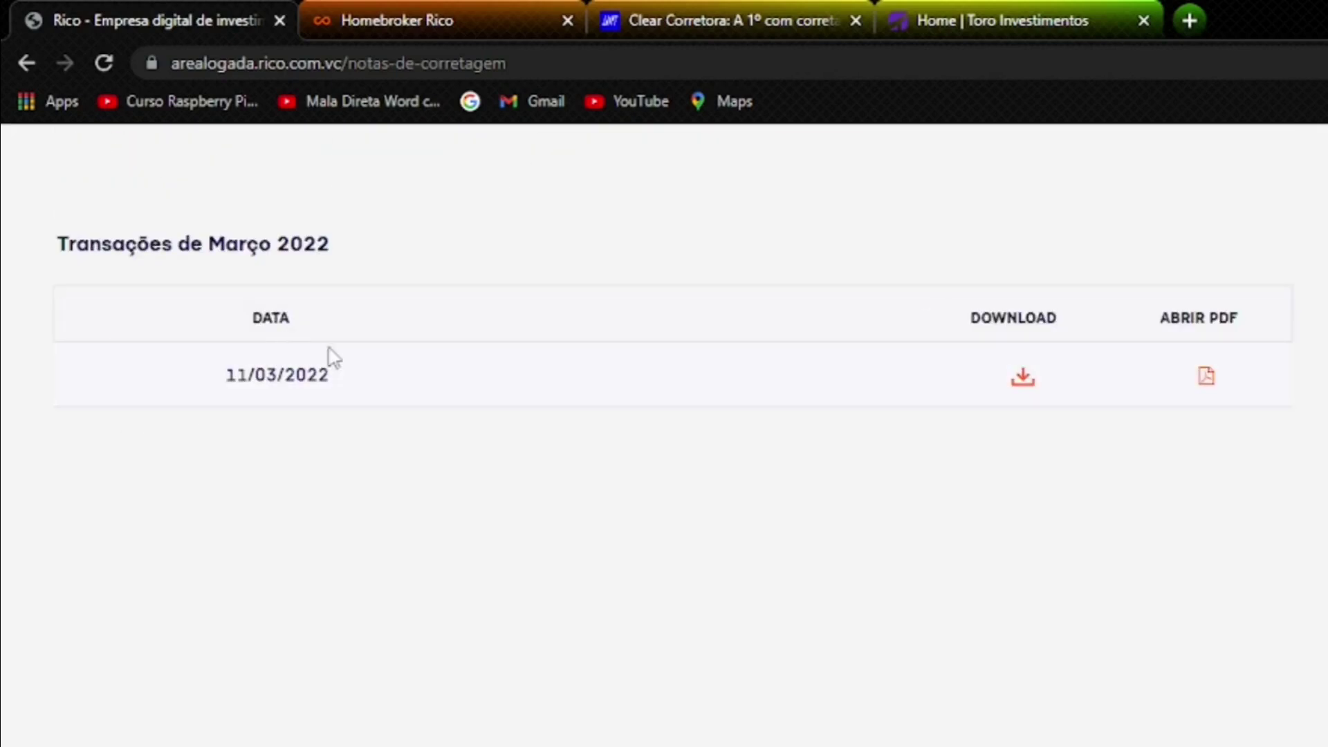